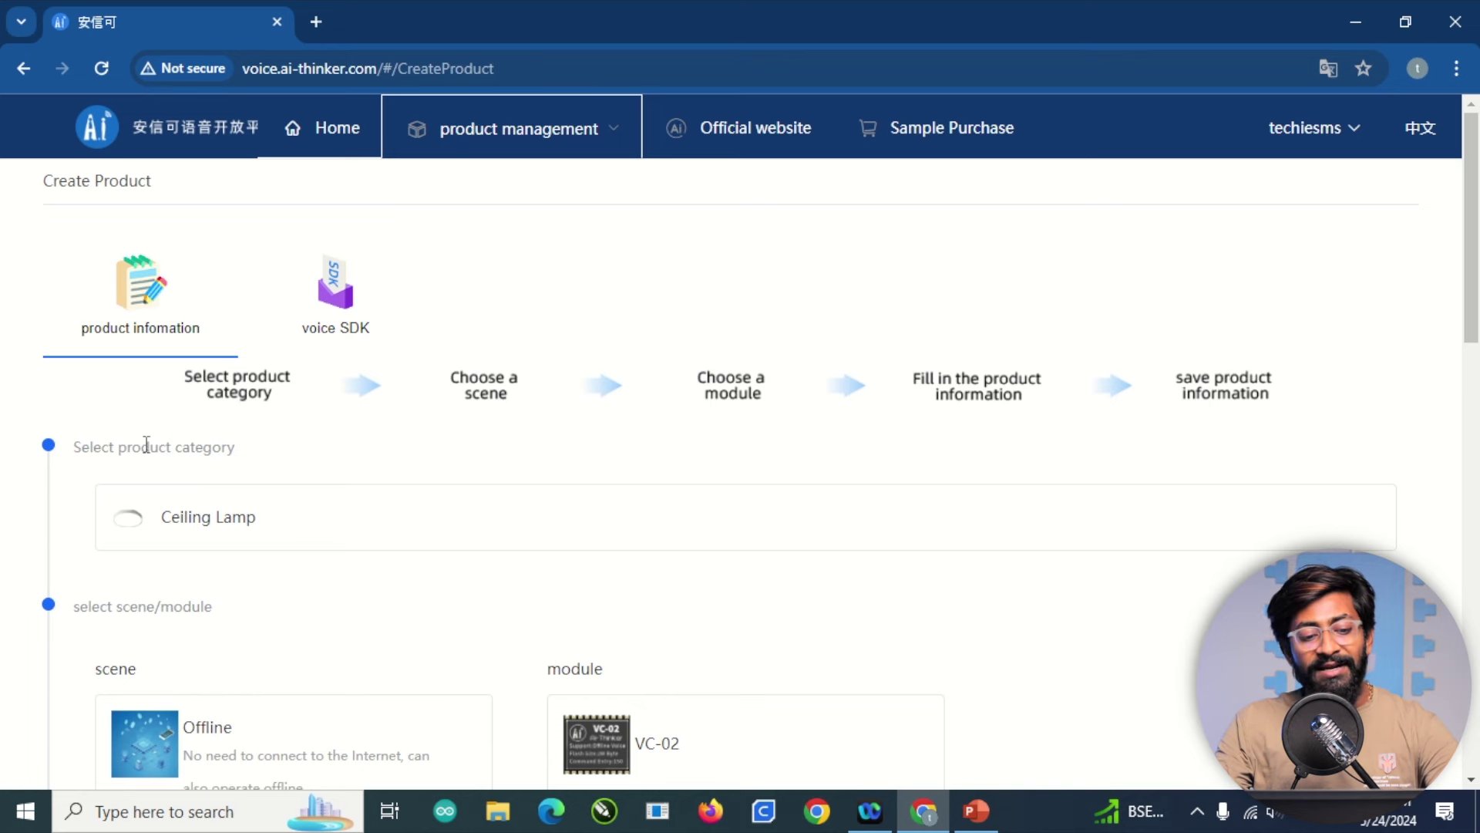
Review the product category, scene, module, name and language, and open the voice SDK configuration
scroll(304, 523, "down", 4)
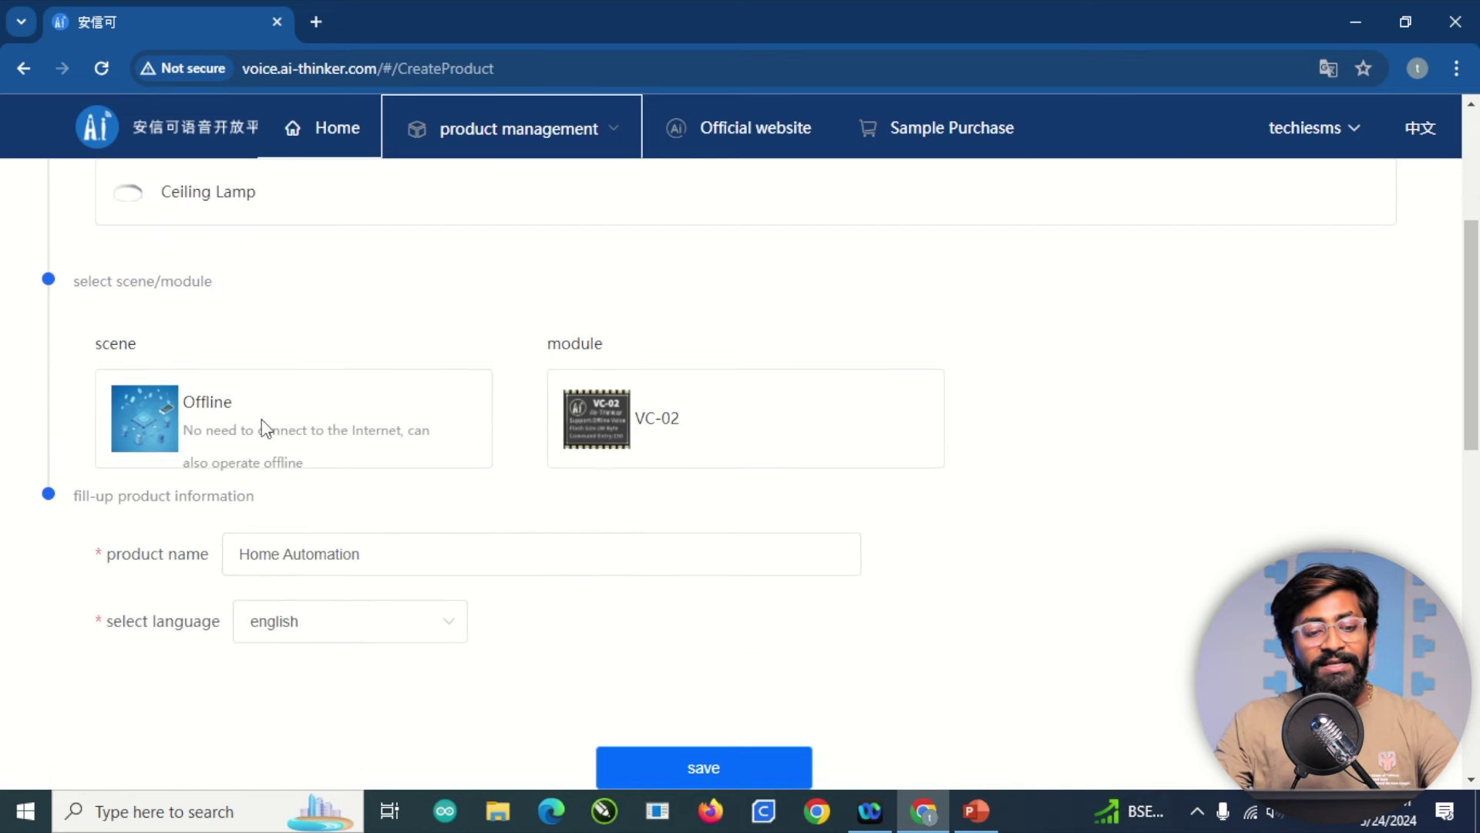
scroll(311, 434, "down", 2)
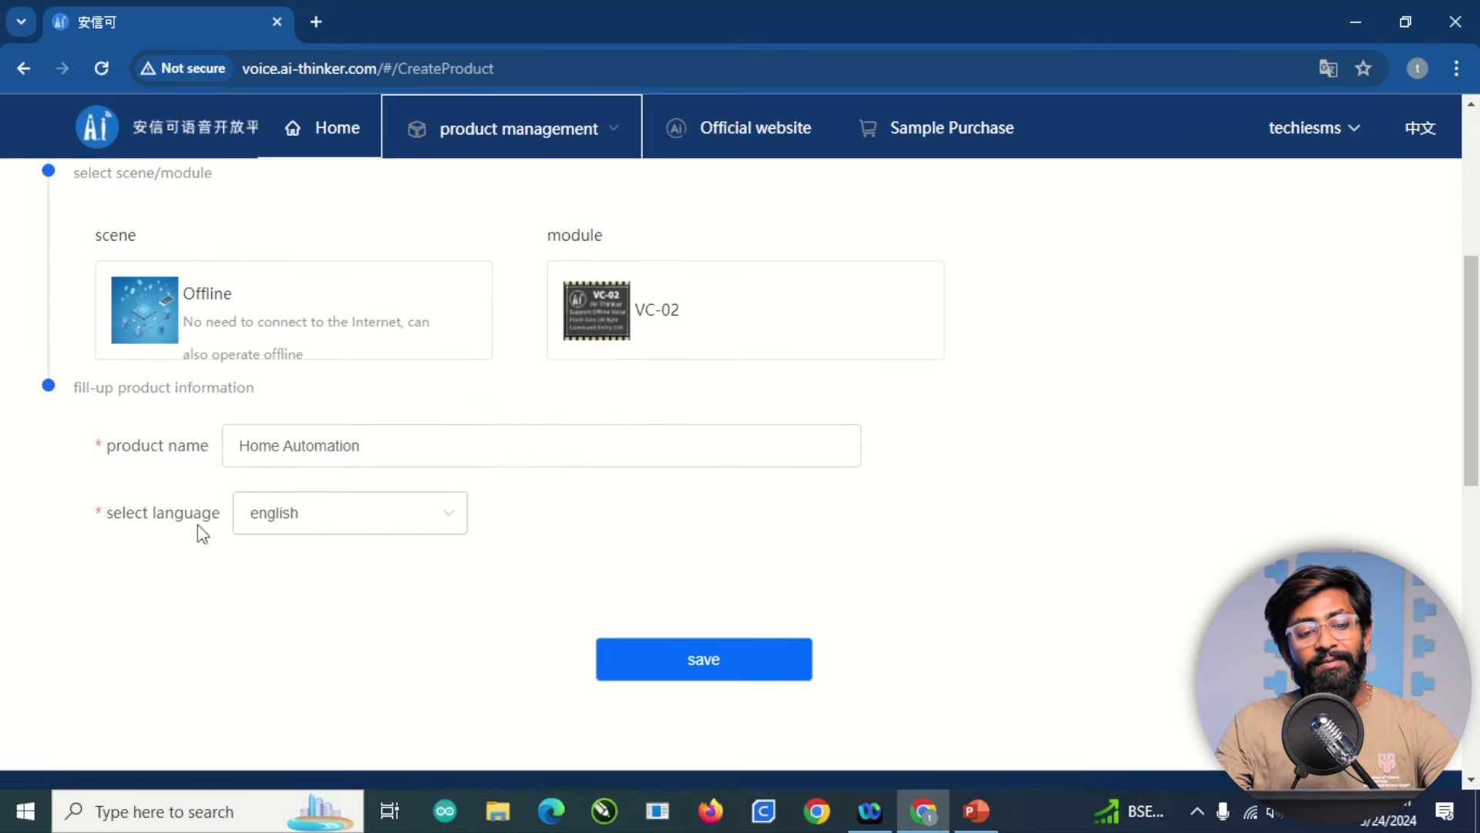
scroll(304, 536, "up", 6)
left_click(340, 301)
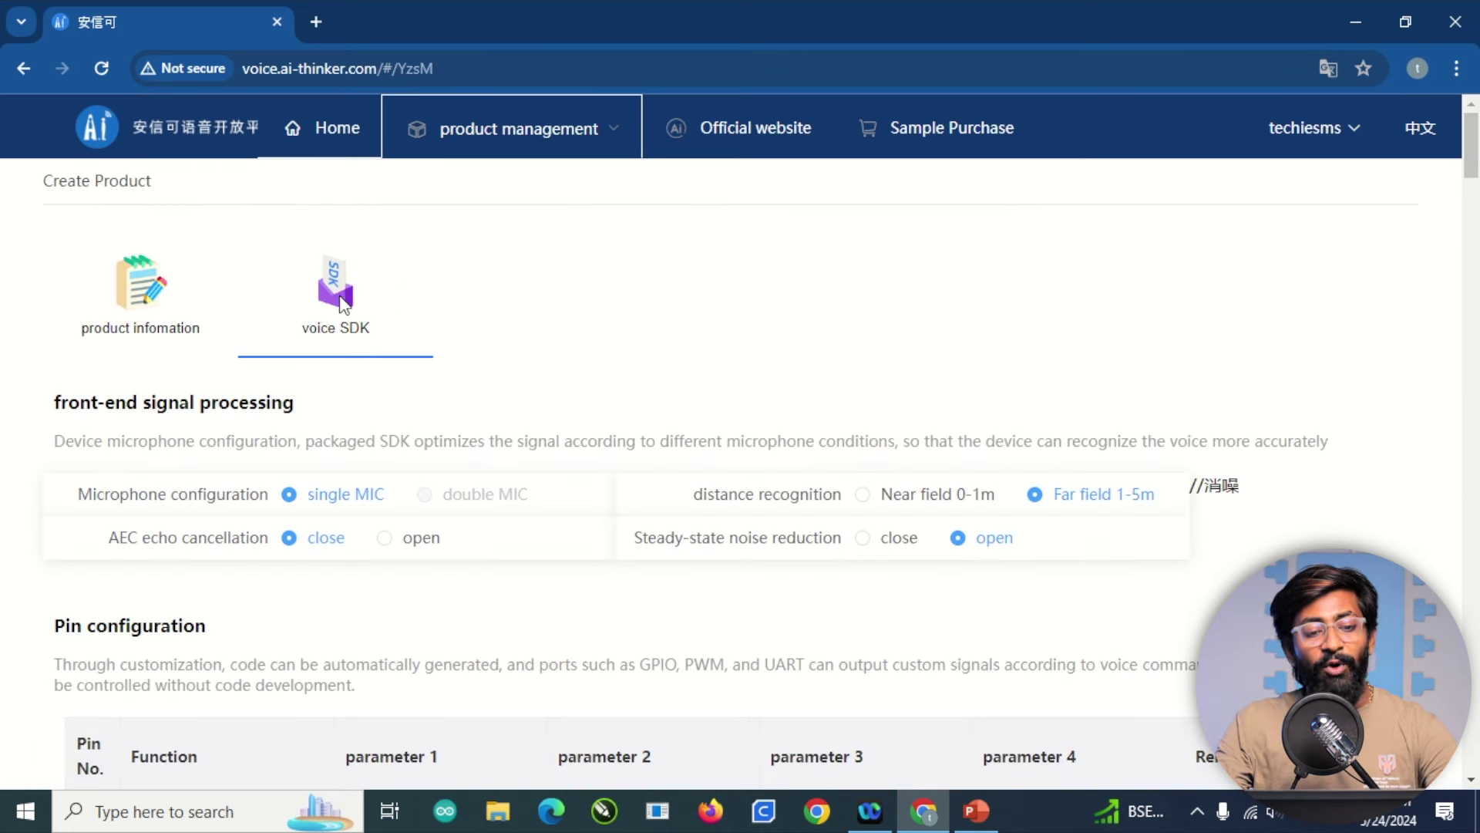
Try setting steady-state noise reduction to close in the front-end signal processing settings and restore it to open
scroll(478, 377, "down", 1)
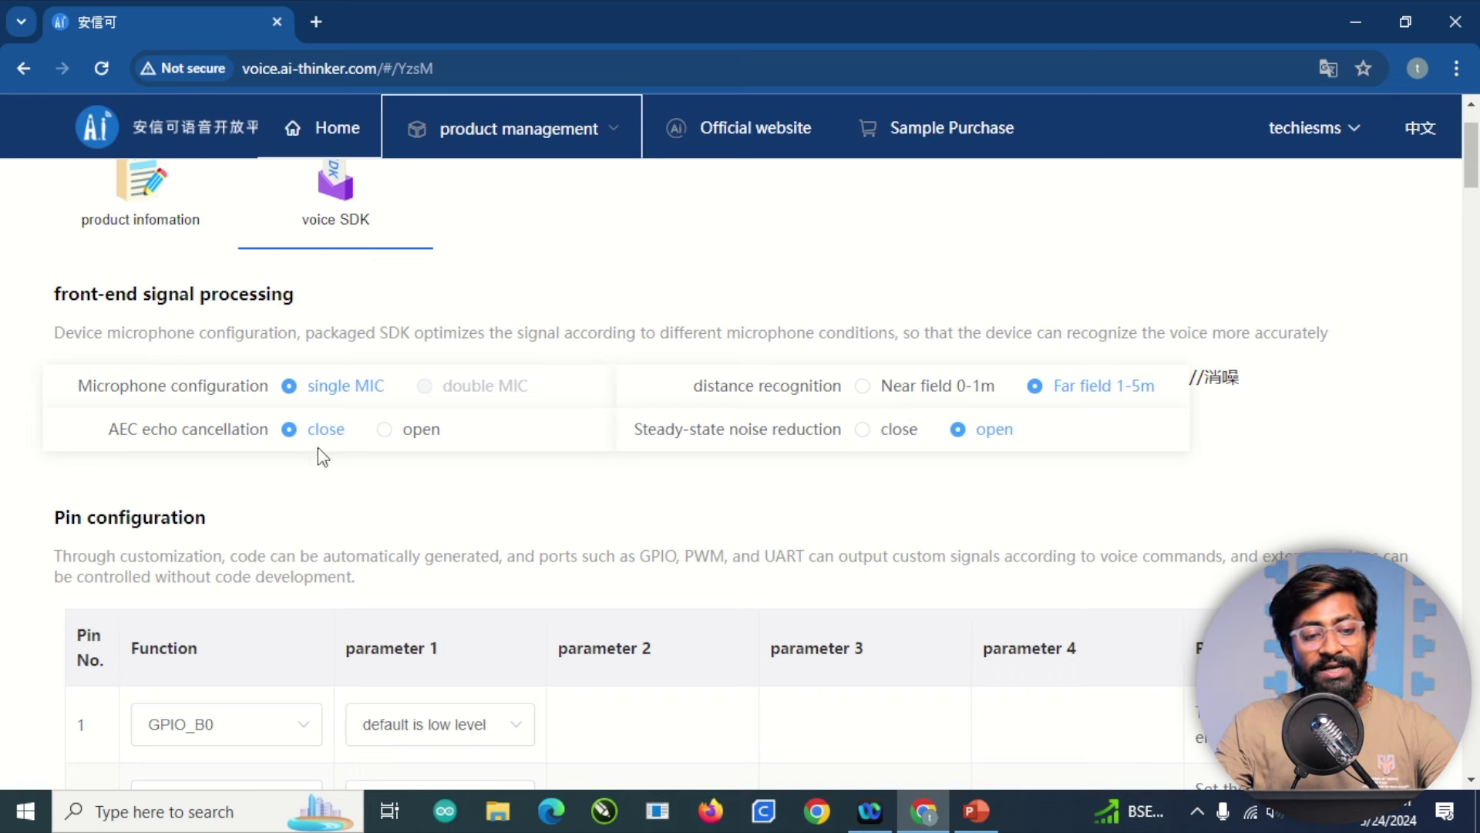
left_click_drag(624, 438, 845, 432)
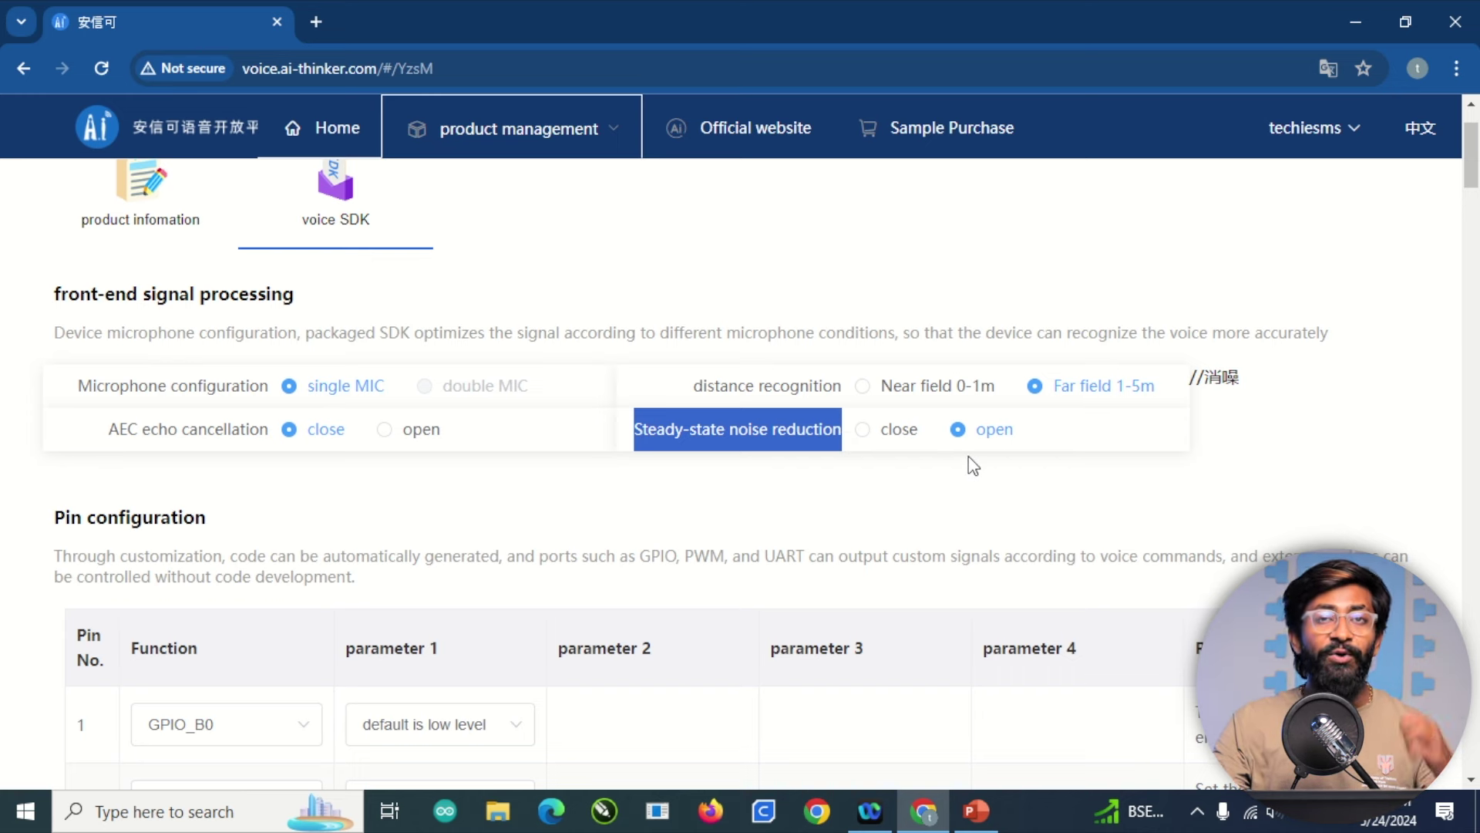
left_click(863, 433)
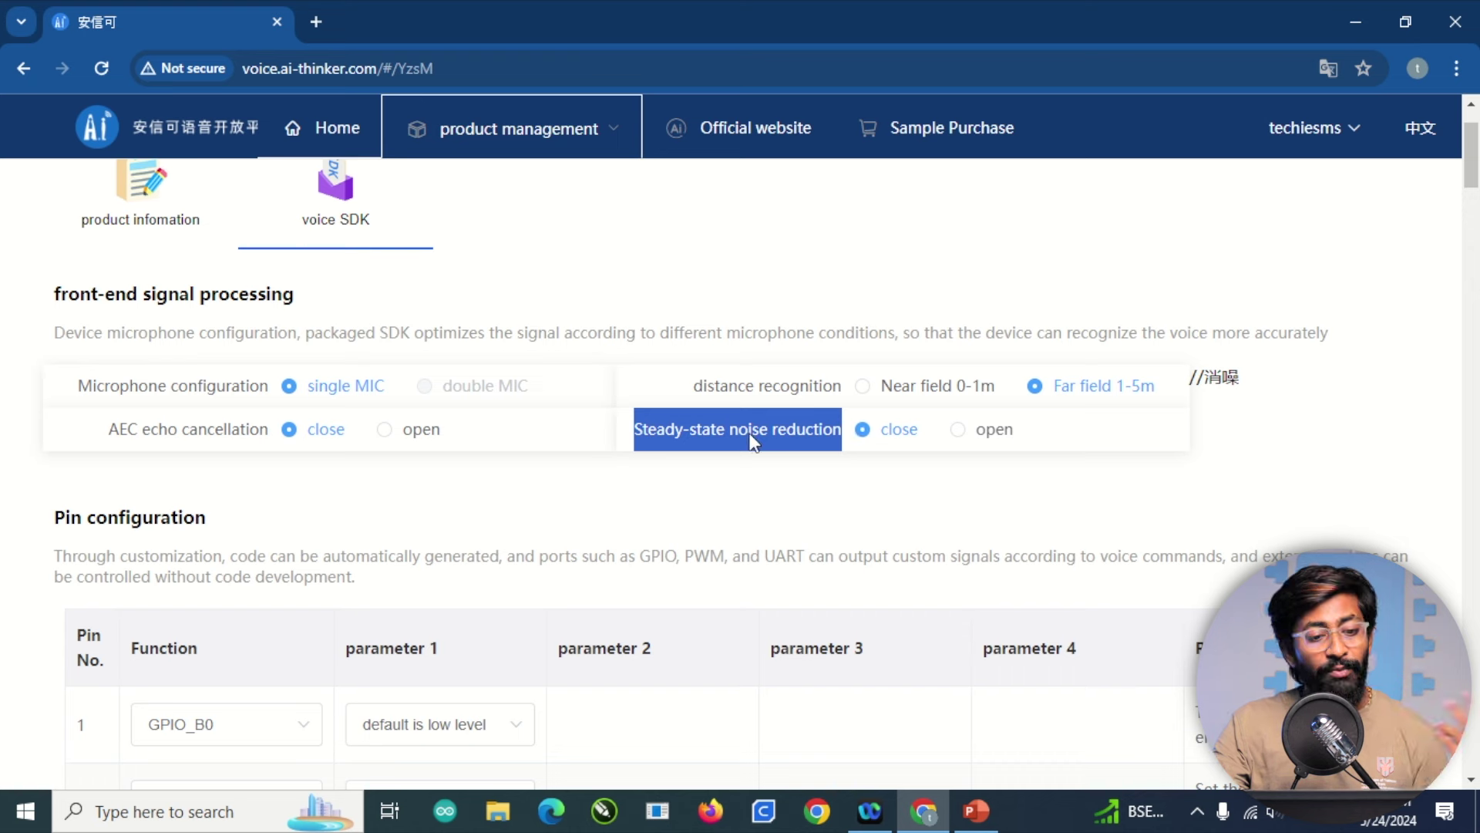
left_click(959, 430)
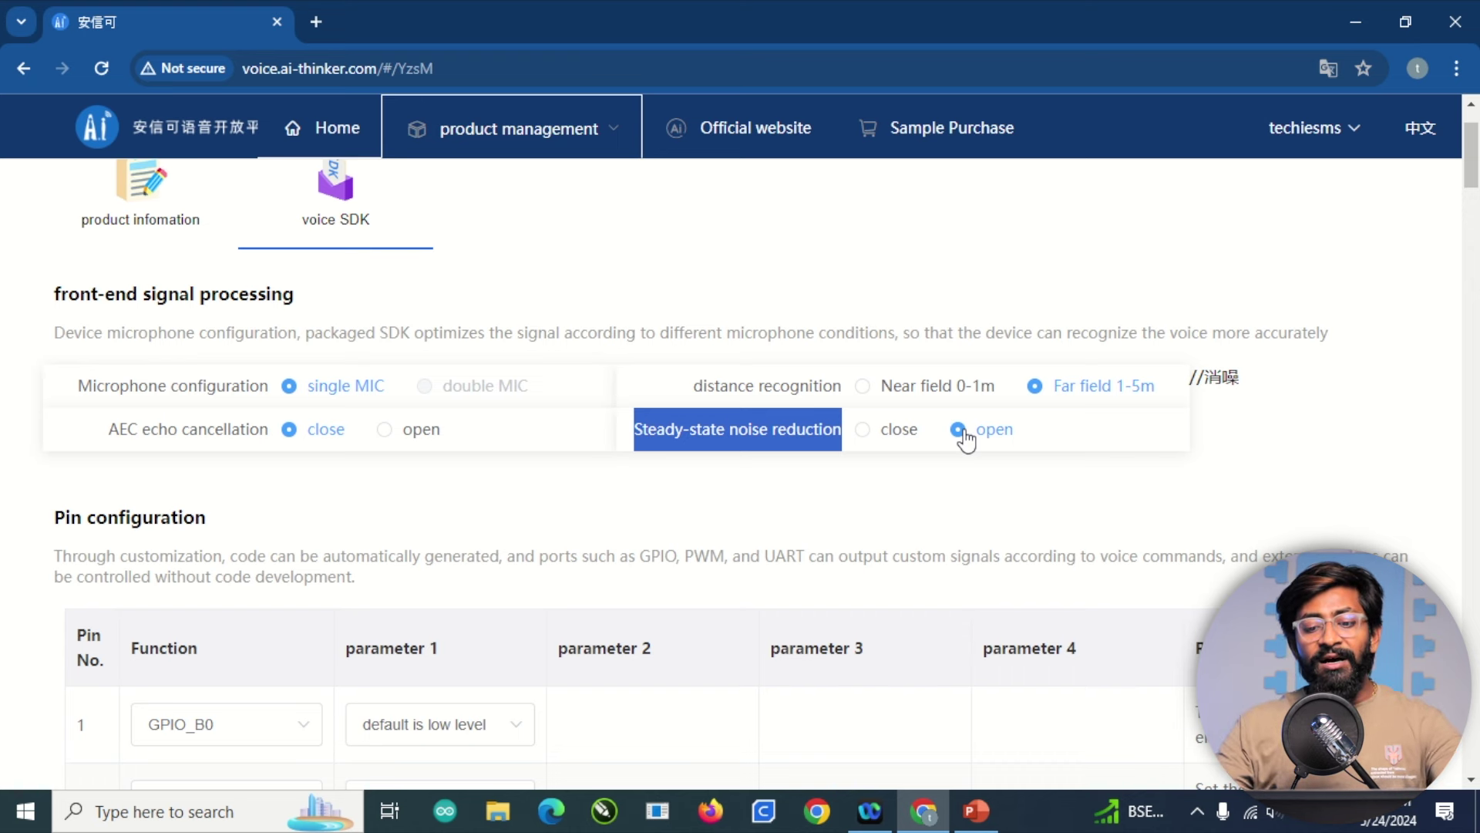
left_click(1067, 514)
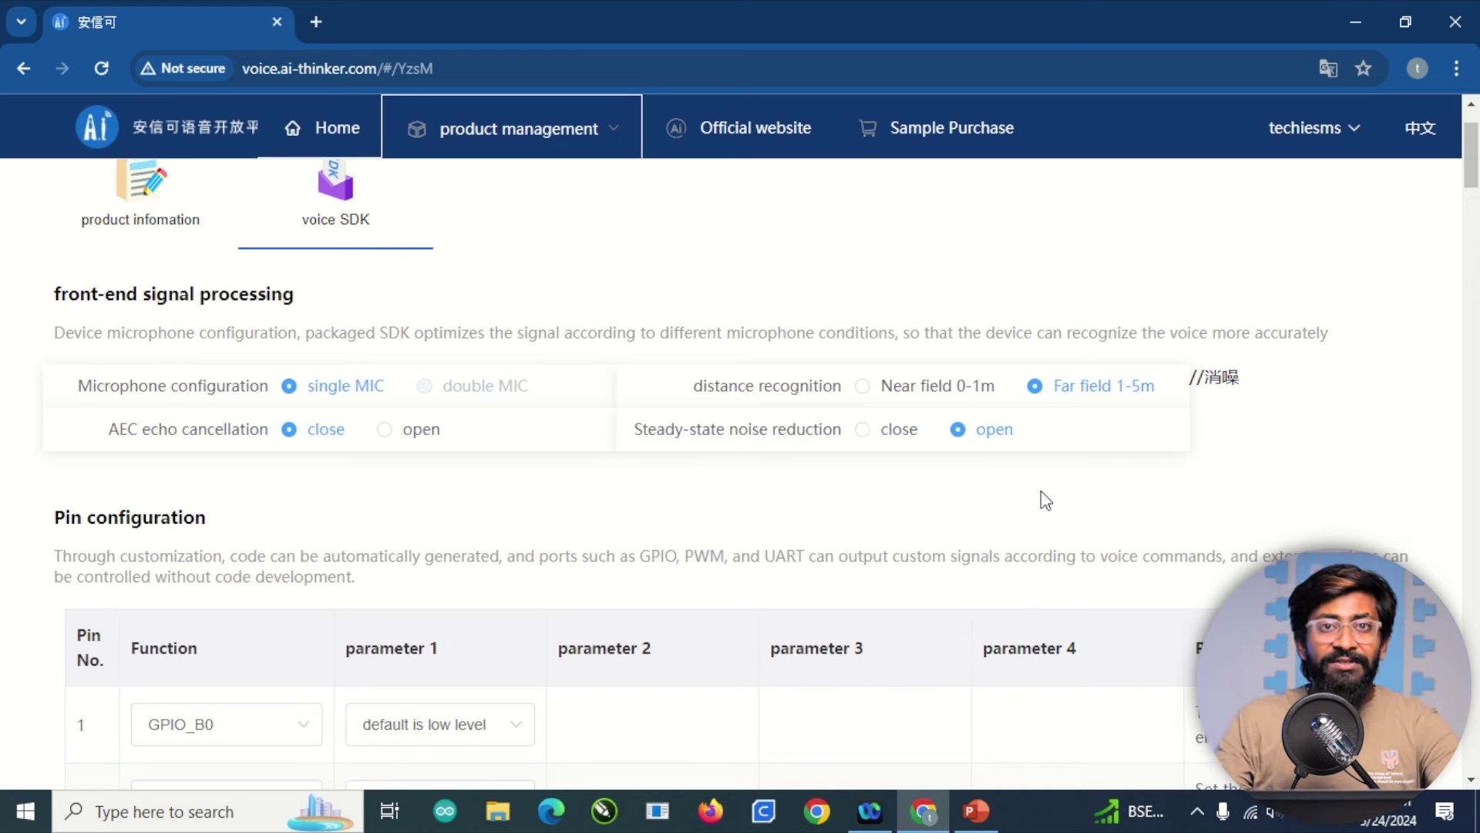
Examine the customized wake-up words and the replies configured for wake-up
scroll(853, 469, "down", 3)
scroll(631, 443, "down", 14)
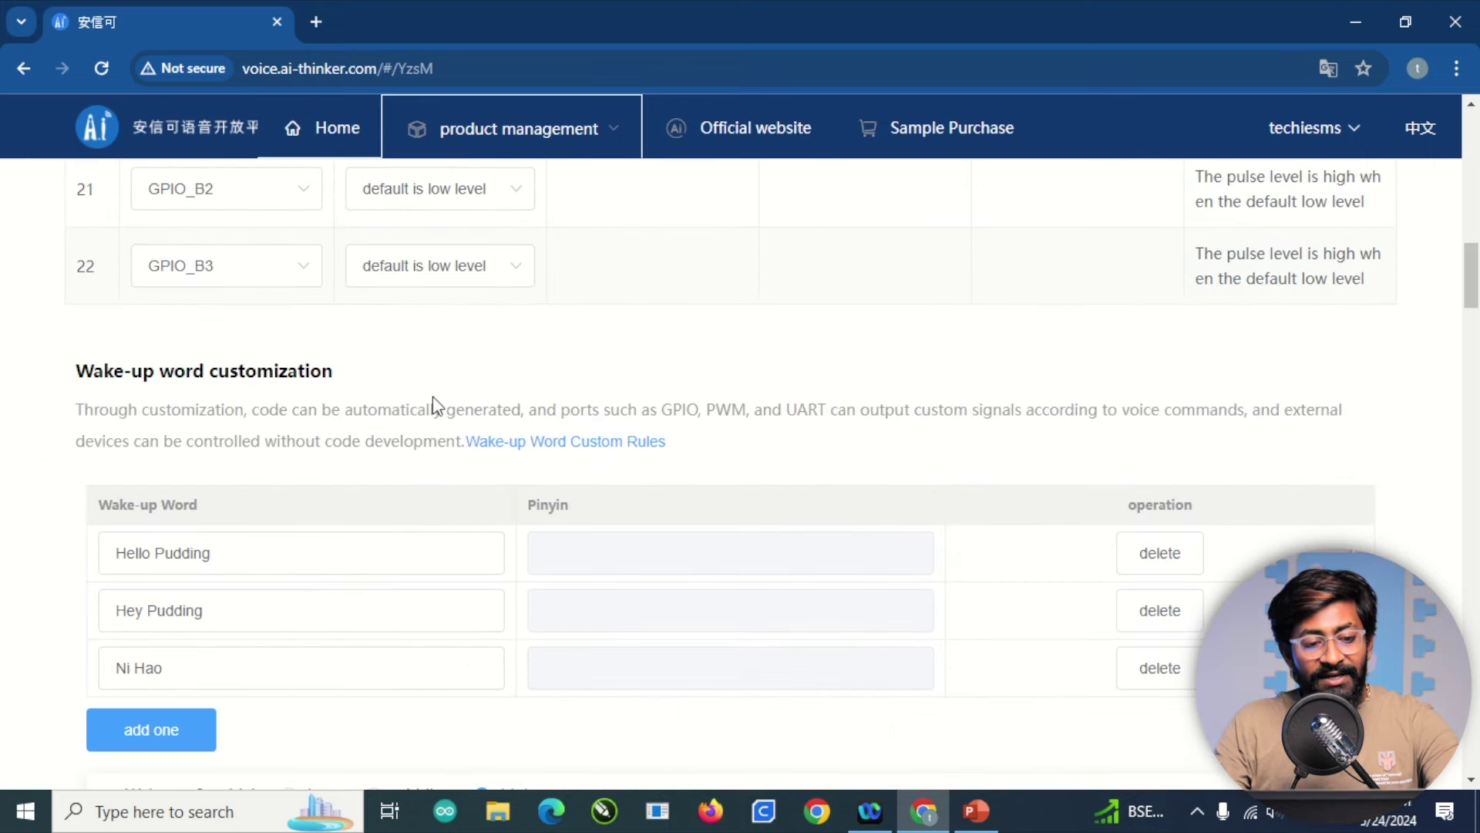
scroll(430, 406, "down", 3)
scroll(266, 362, "up", 2)
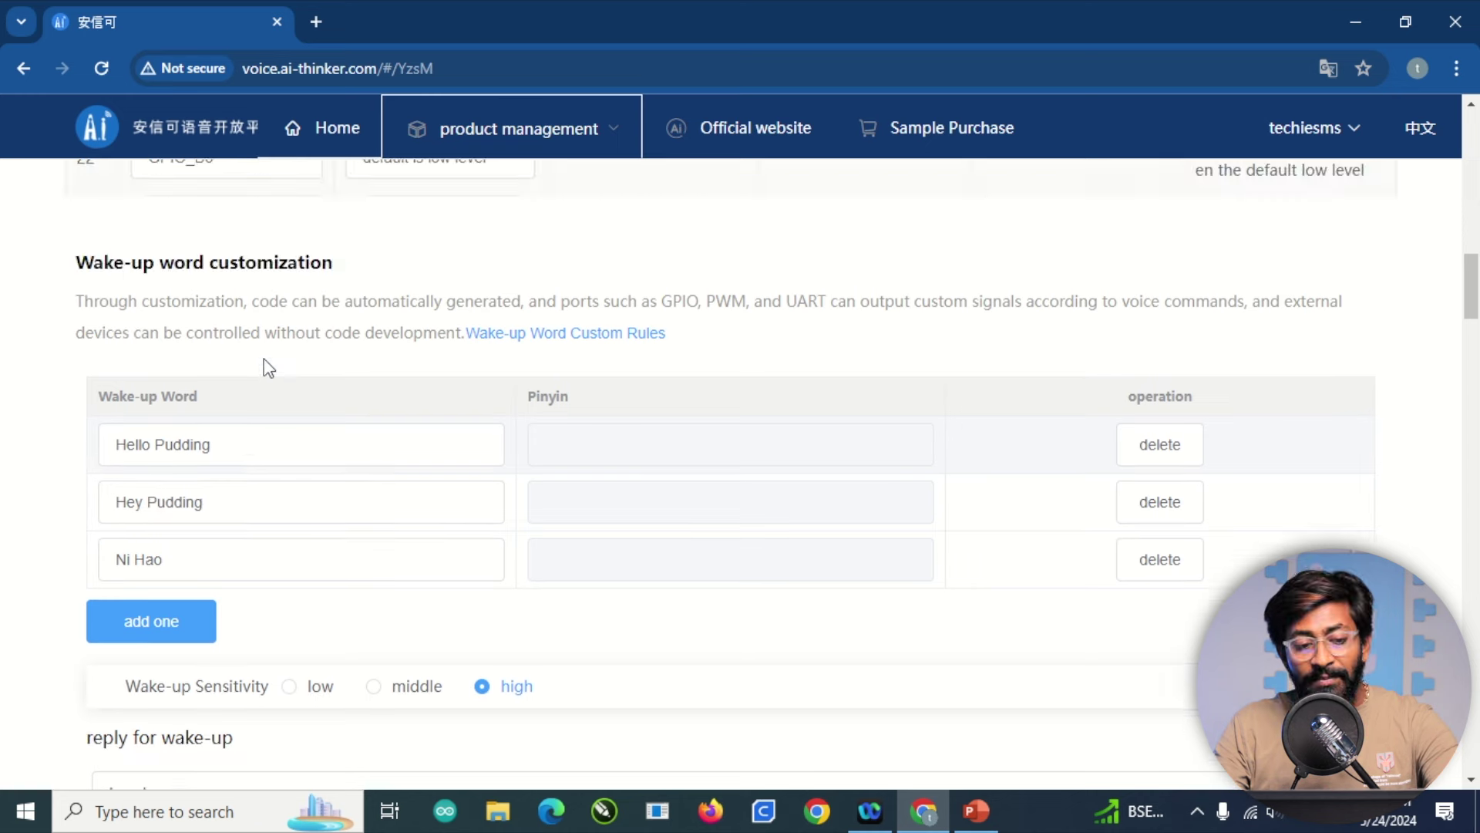
left_click_drag(243, 454, 65, 449)
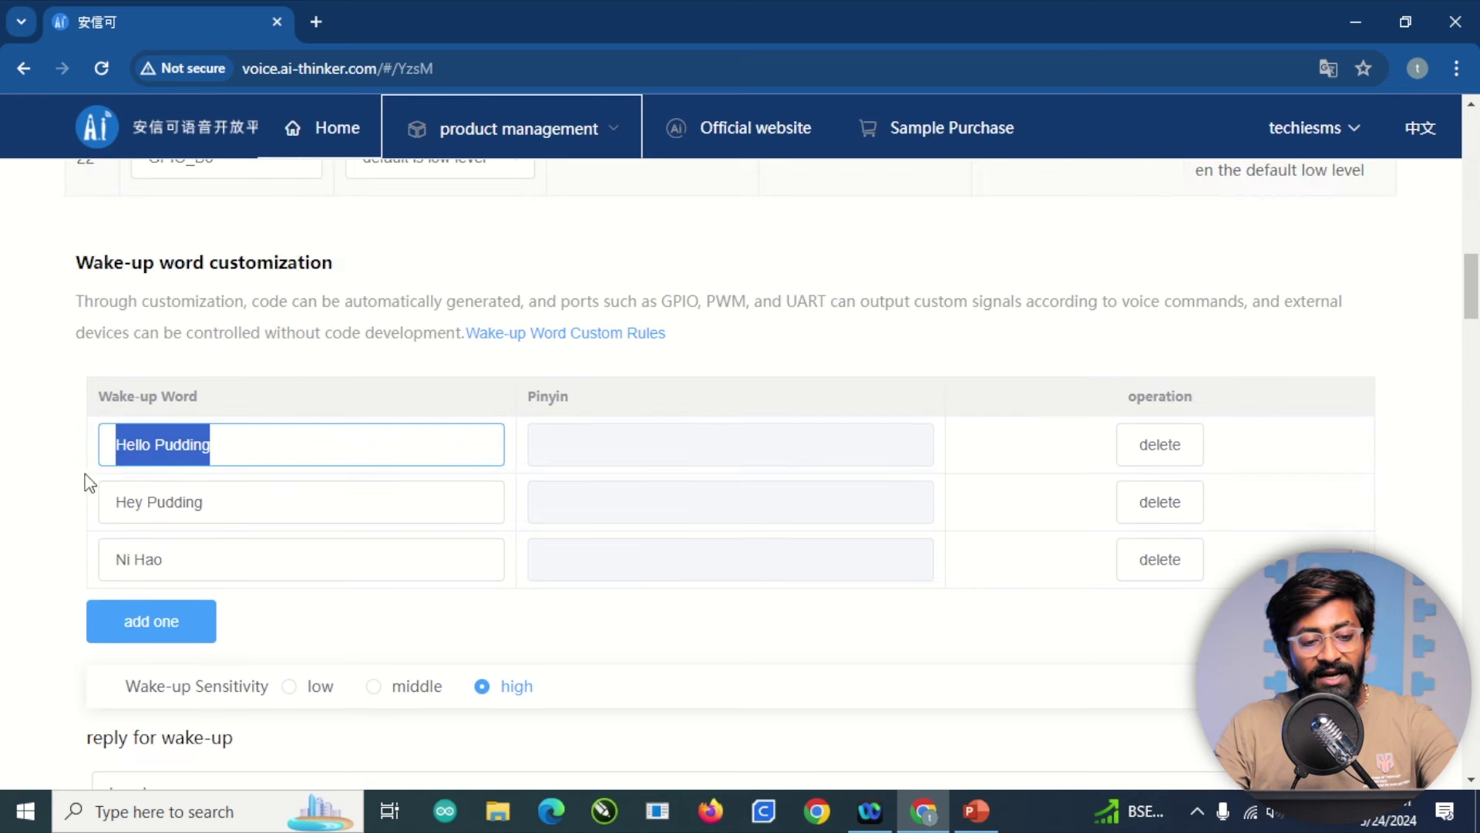
left_click_drag(223, 502, 57, 519)
left_click_drag(192, 568, 494, 486)
scroll(494, 486, "down", 5)
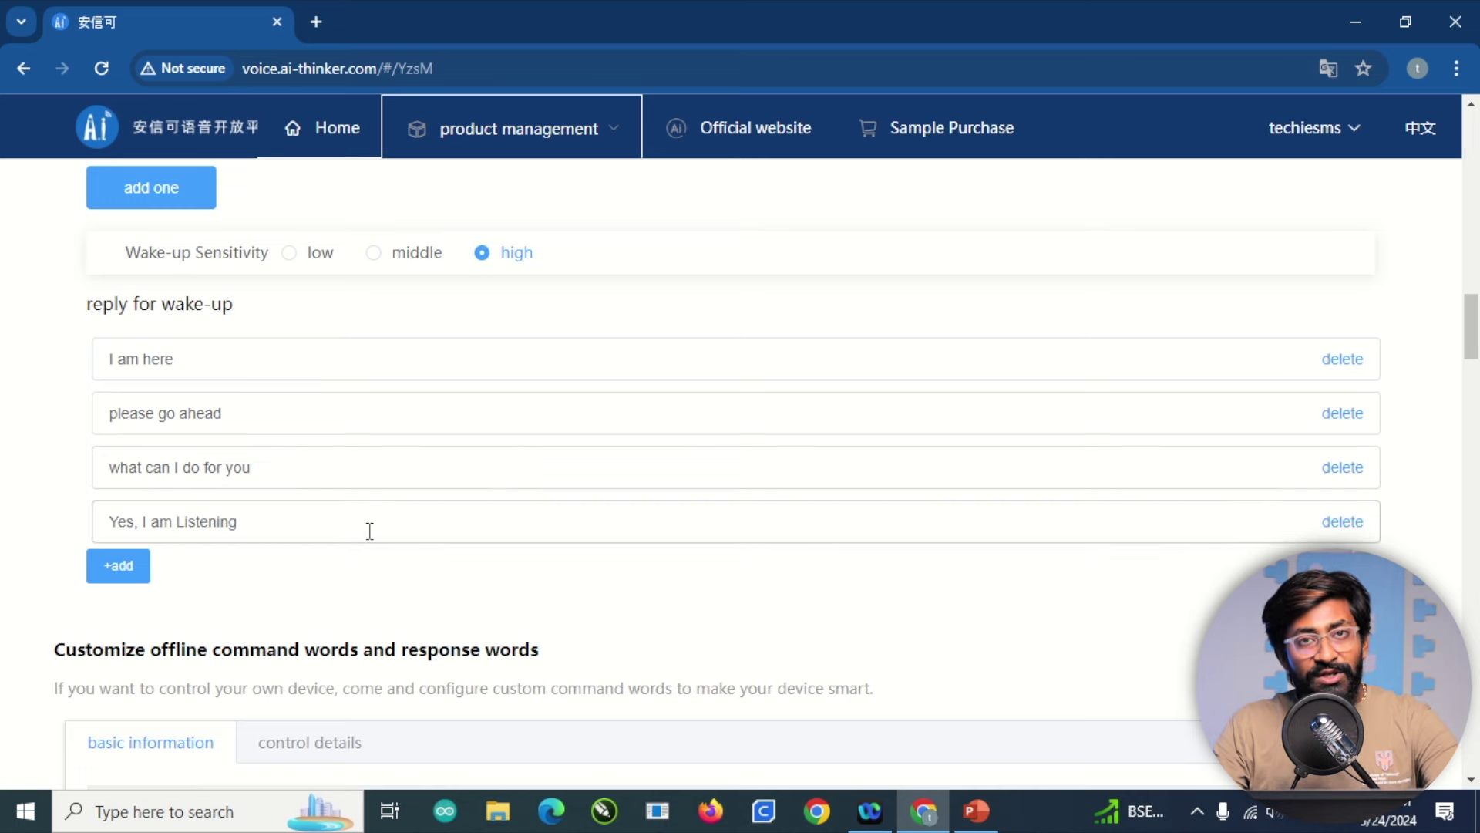
Examine the behavior names of FirstLightOn and FirstLightOff and the alternative command phrases defined for FirstLightOn
scroll(370, 530, "down", 5)
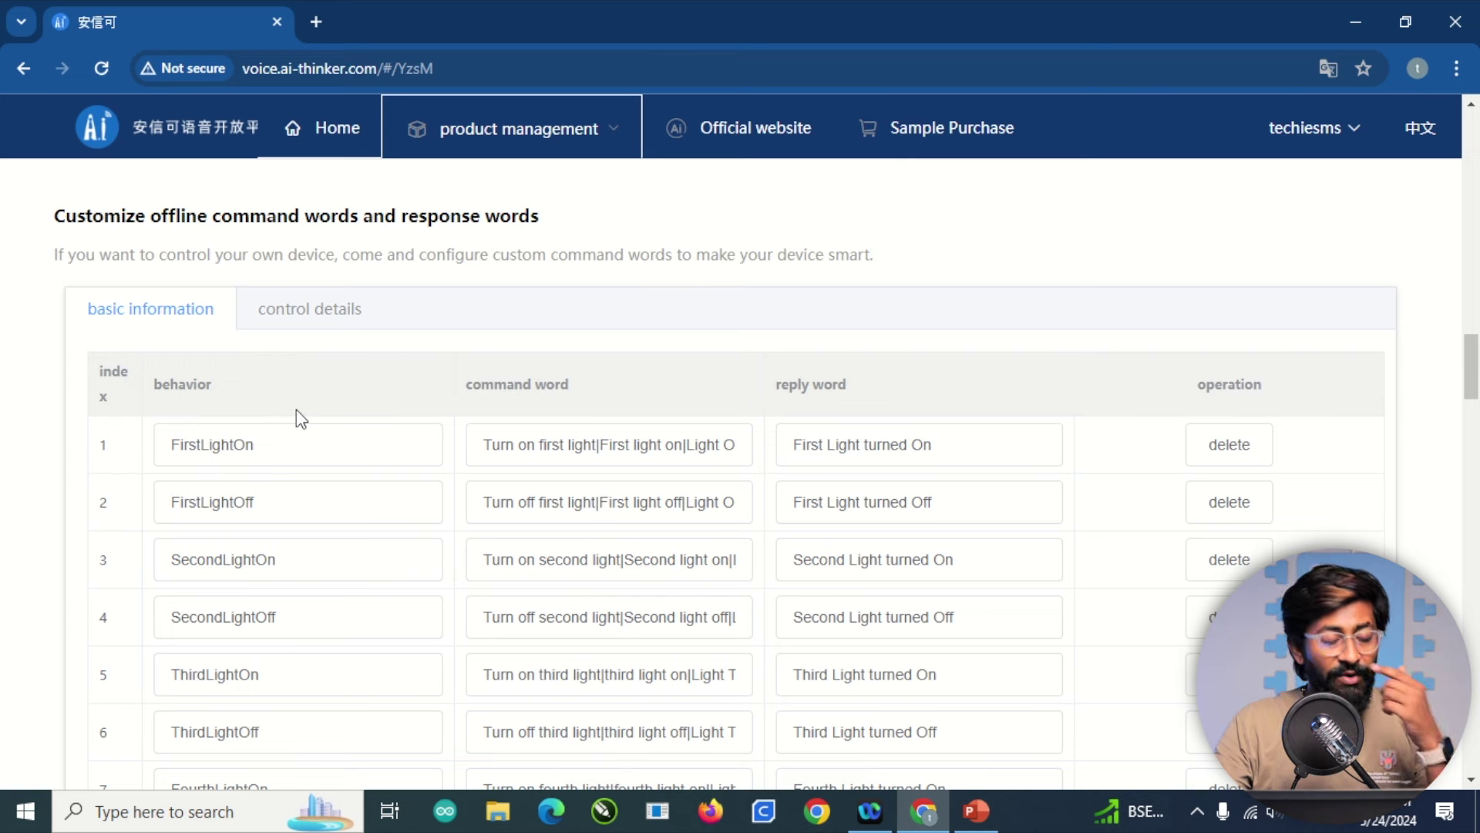
scroll(296, 409, "down", 1)
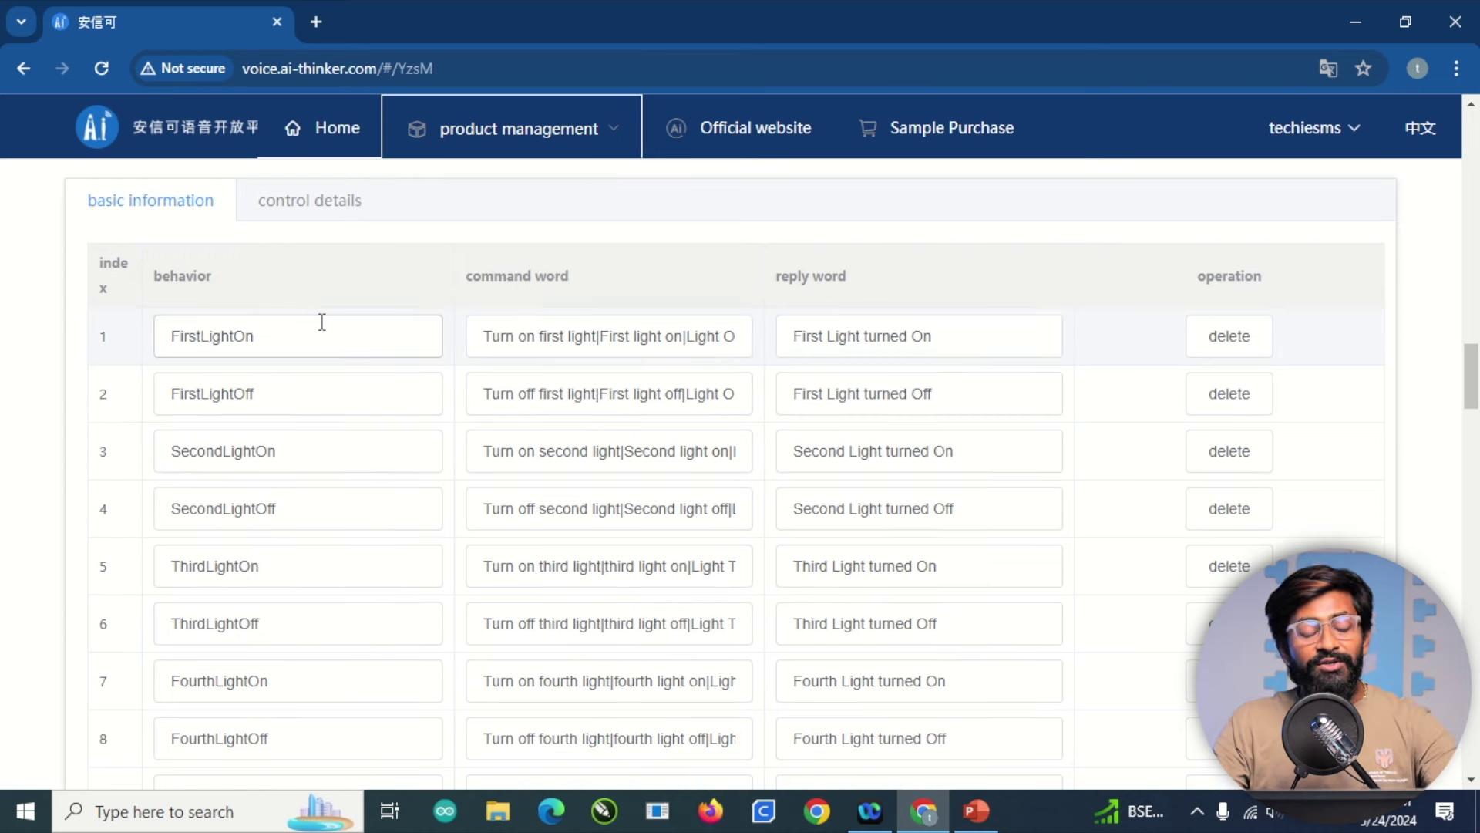
double_click(277, 340)
double_click(258, 392)
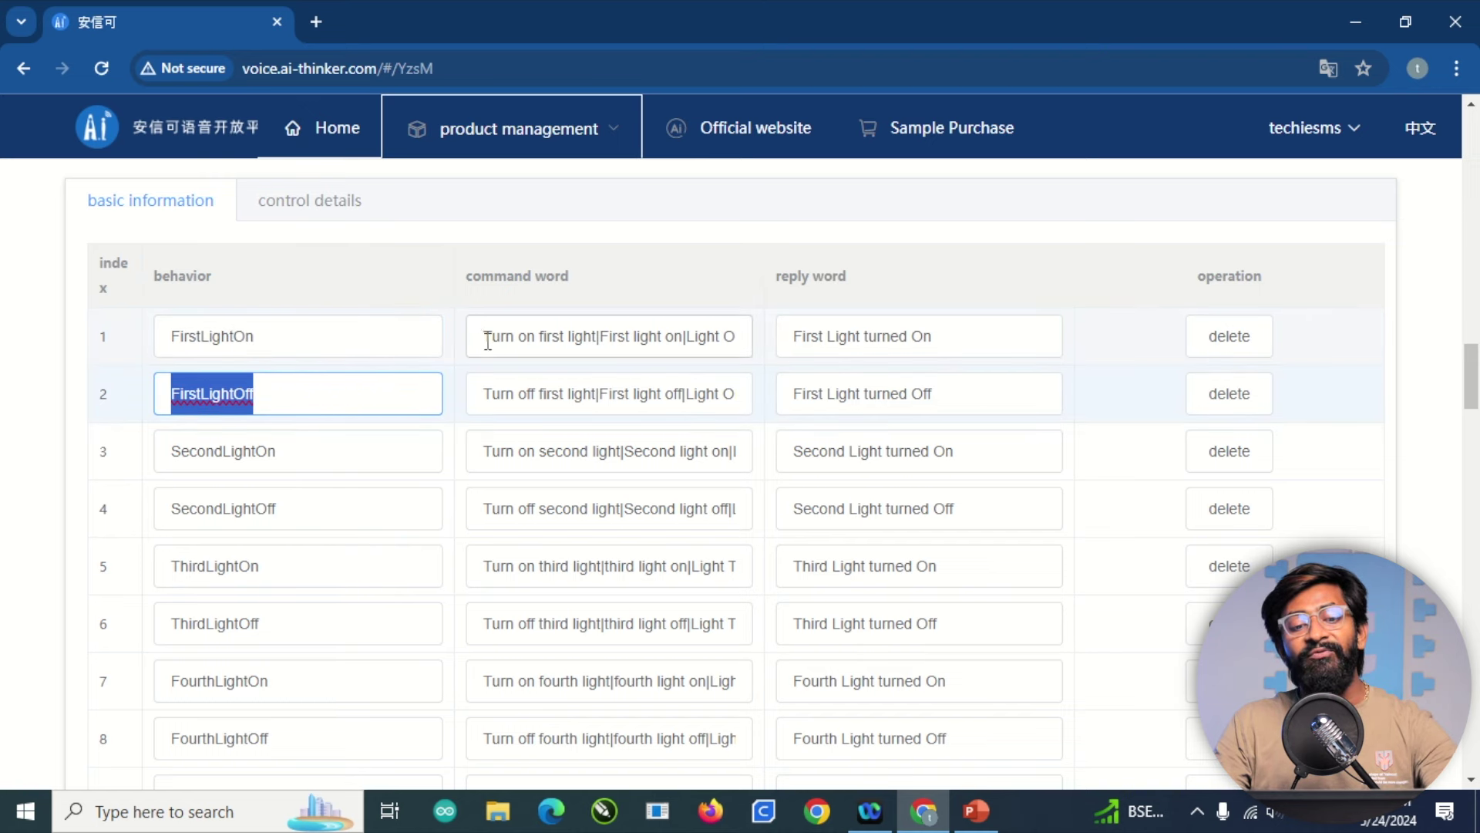
left_click_drag(478, 338, 592, 333)
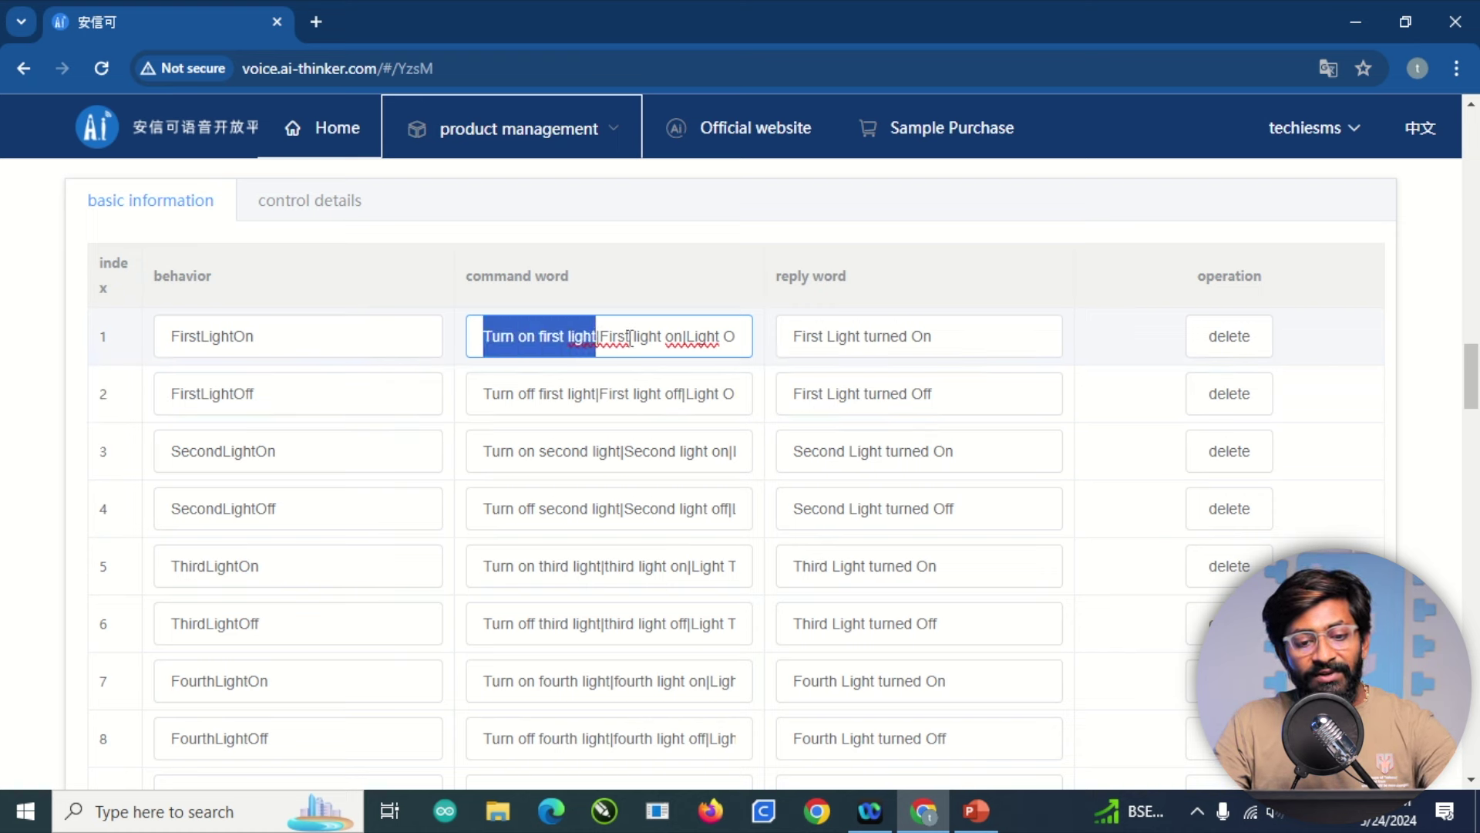
left_click_drag(683, 336, 611, 339)
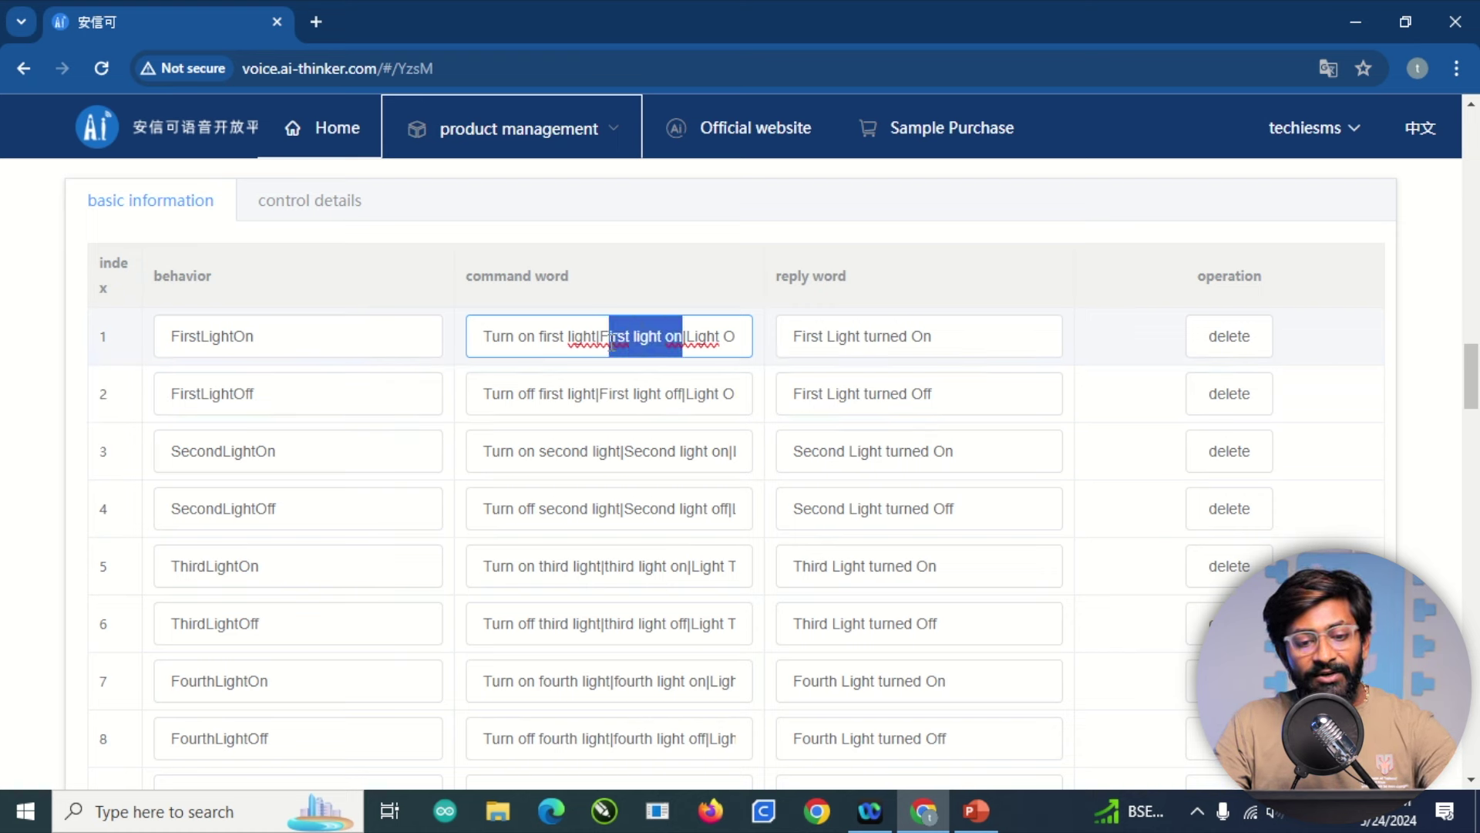
left_click(686, 339)
key("End")
type("|One Light On")
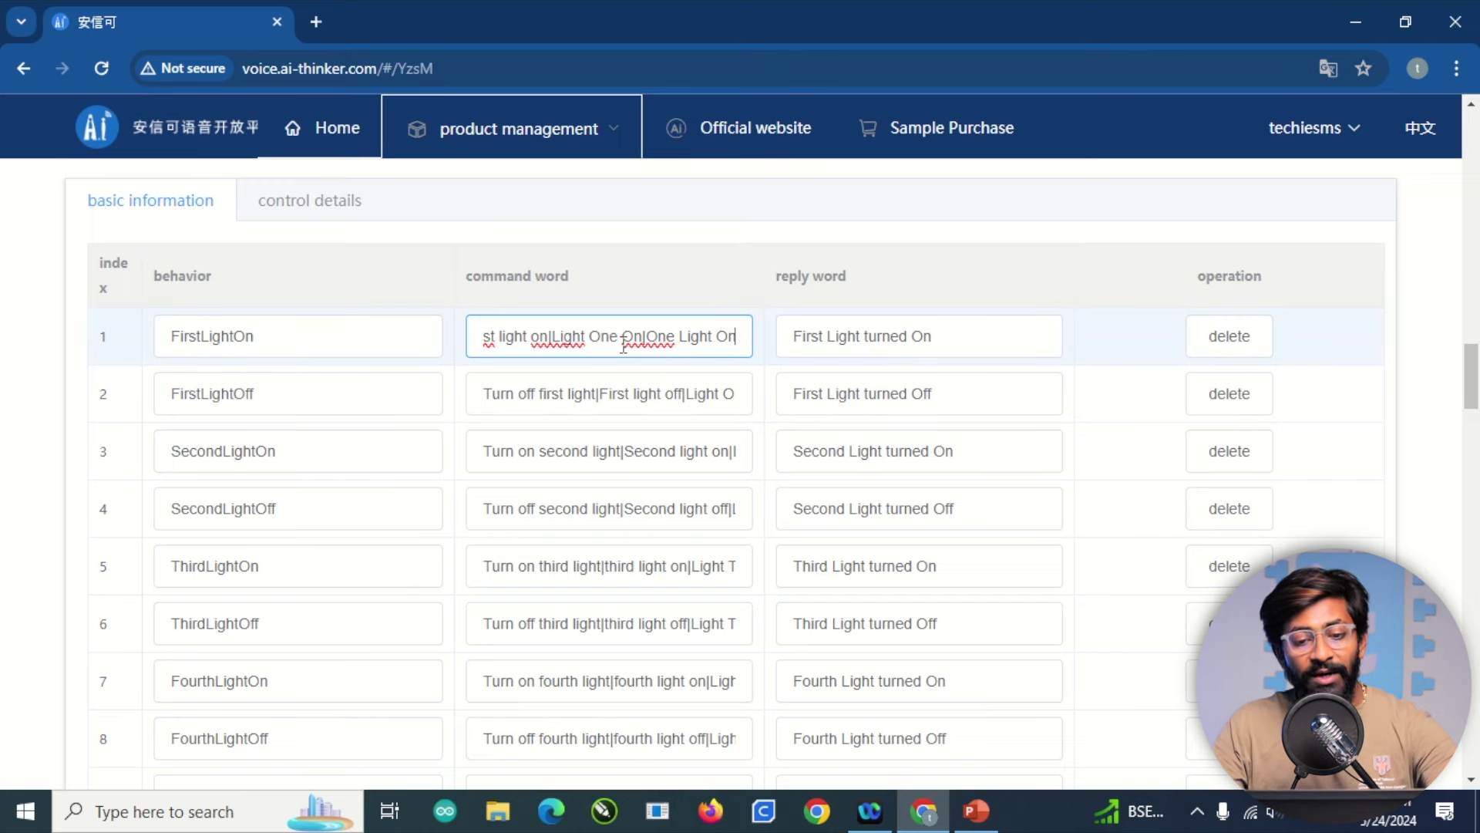
Examine the command words for the FanOn, FanSpeed1, FanSpeed2 and FanSpeed3 behaviors
scroll(442, 472, "down", 3)
scroll(419, 454, "down", 2)
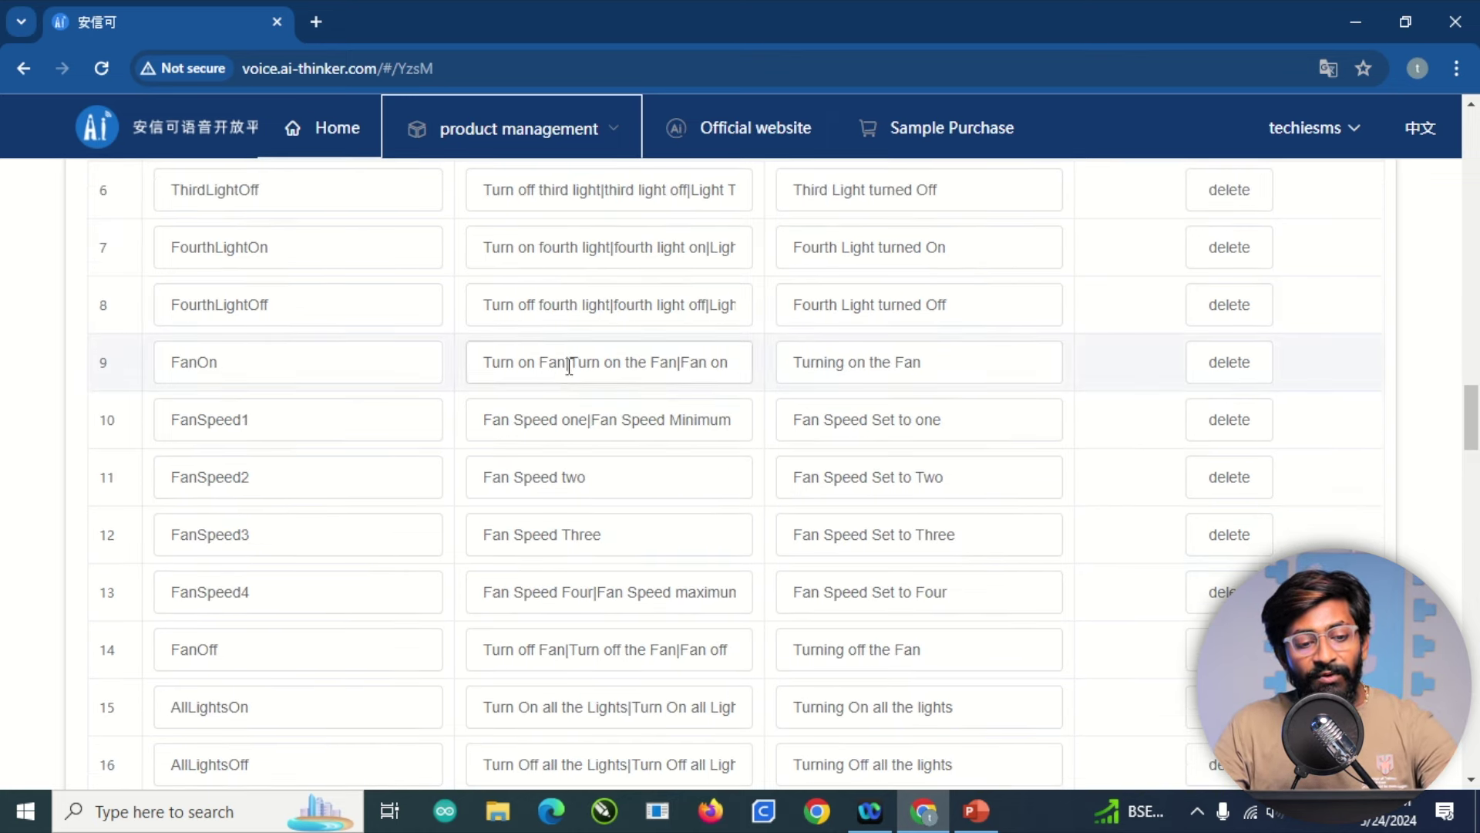
left_click_drag(480, 362, 740, 364)
left_click(602, 362)
left_click(740, 363)
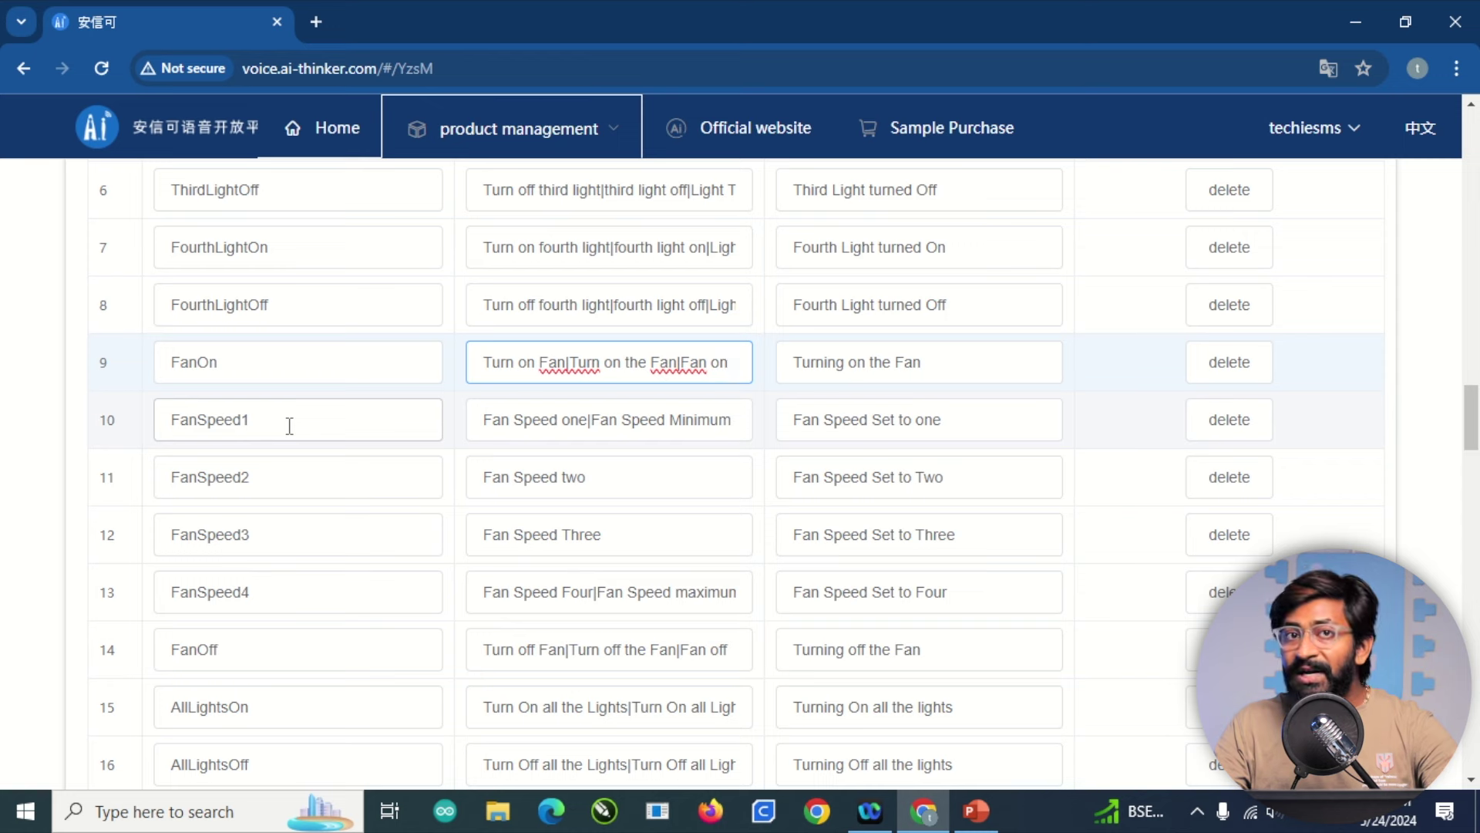
left_click_drag(479, 420, 563, 422)
left_click_drag(742, 423, 621, 424)
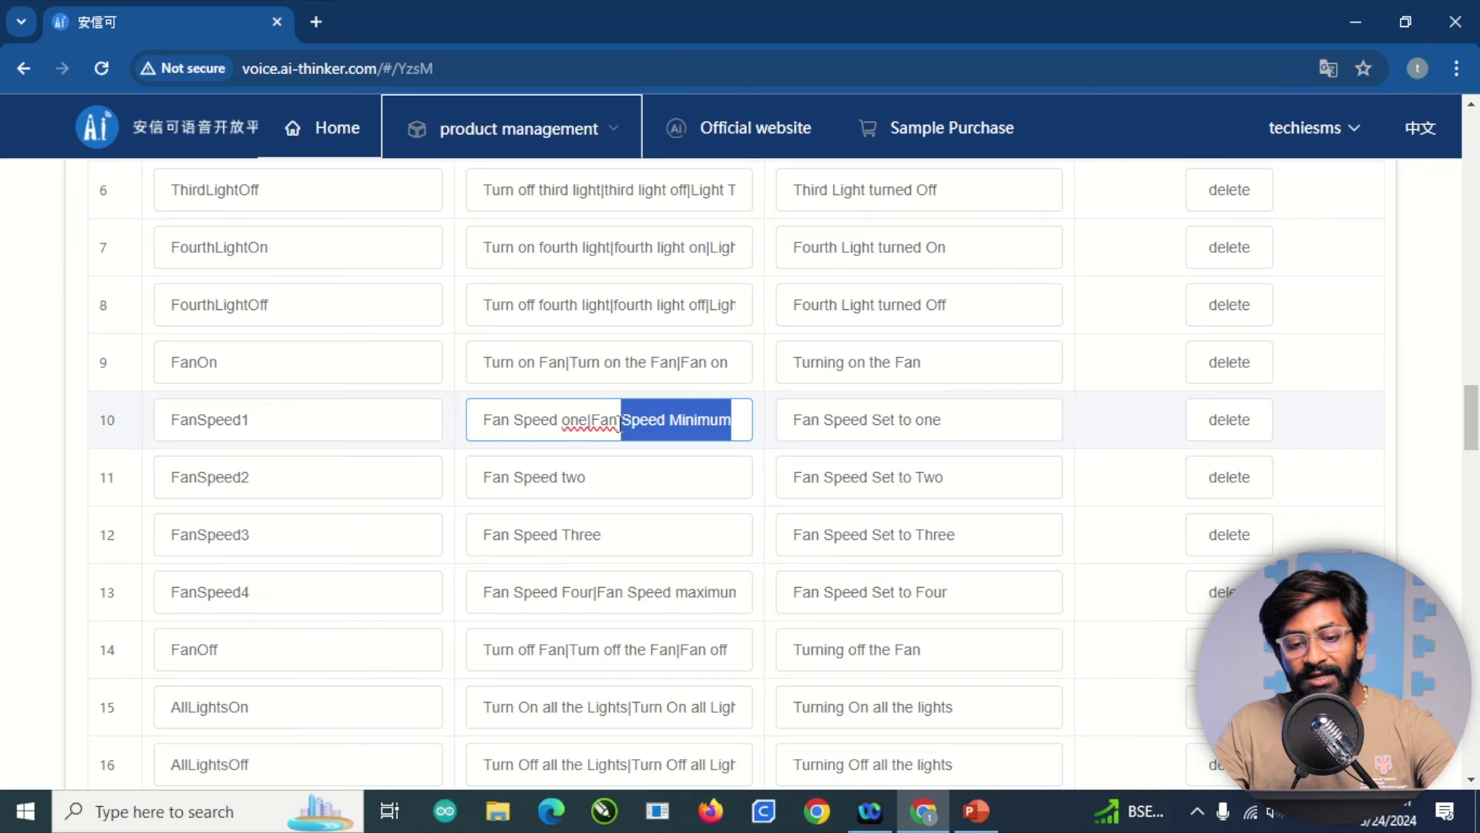
left_click(590, 481)
key("ctrl+a")
left_click(612, 536)
scroll(615, 552, "down", 2)
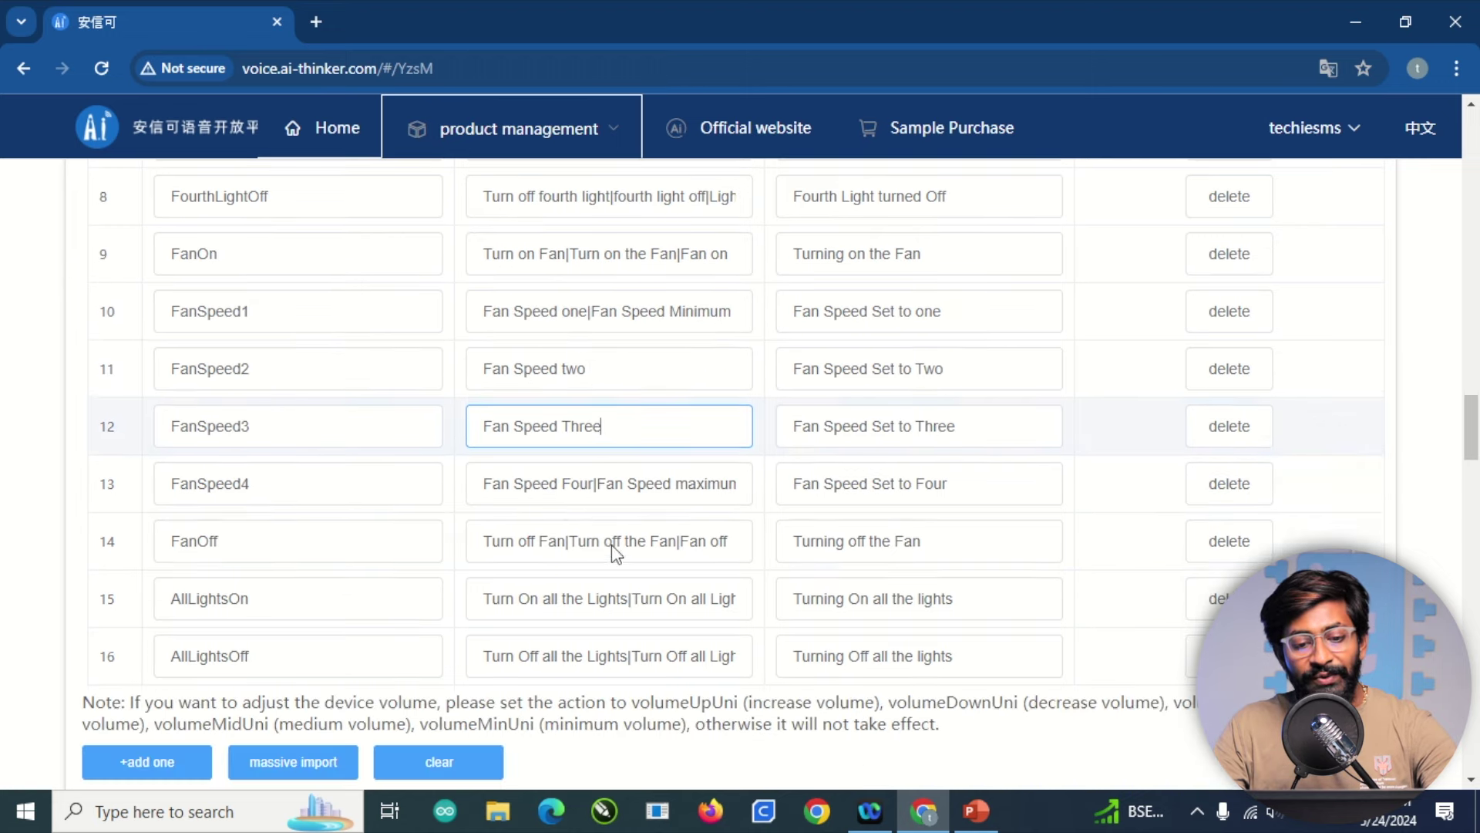
Read through the full command phrases of the FanSpeed4 and FanOff behaviors
double_click(579, 484)
left_click(752, 484)
key("BackSpace")
type("m")
left_click_drag(720, 483, 604, 500)
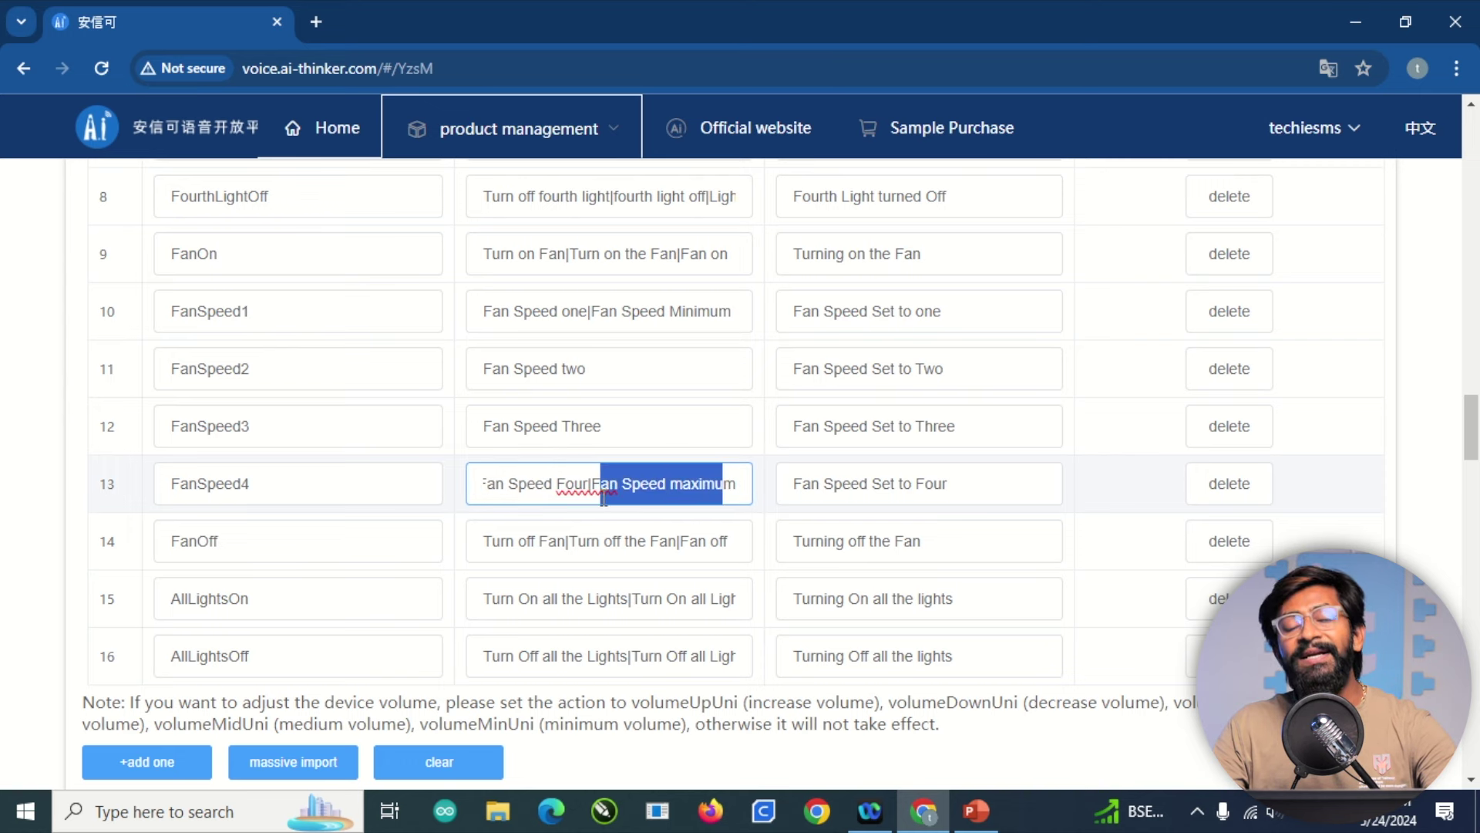
left_click(661, 501)
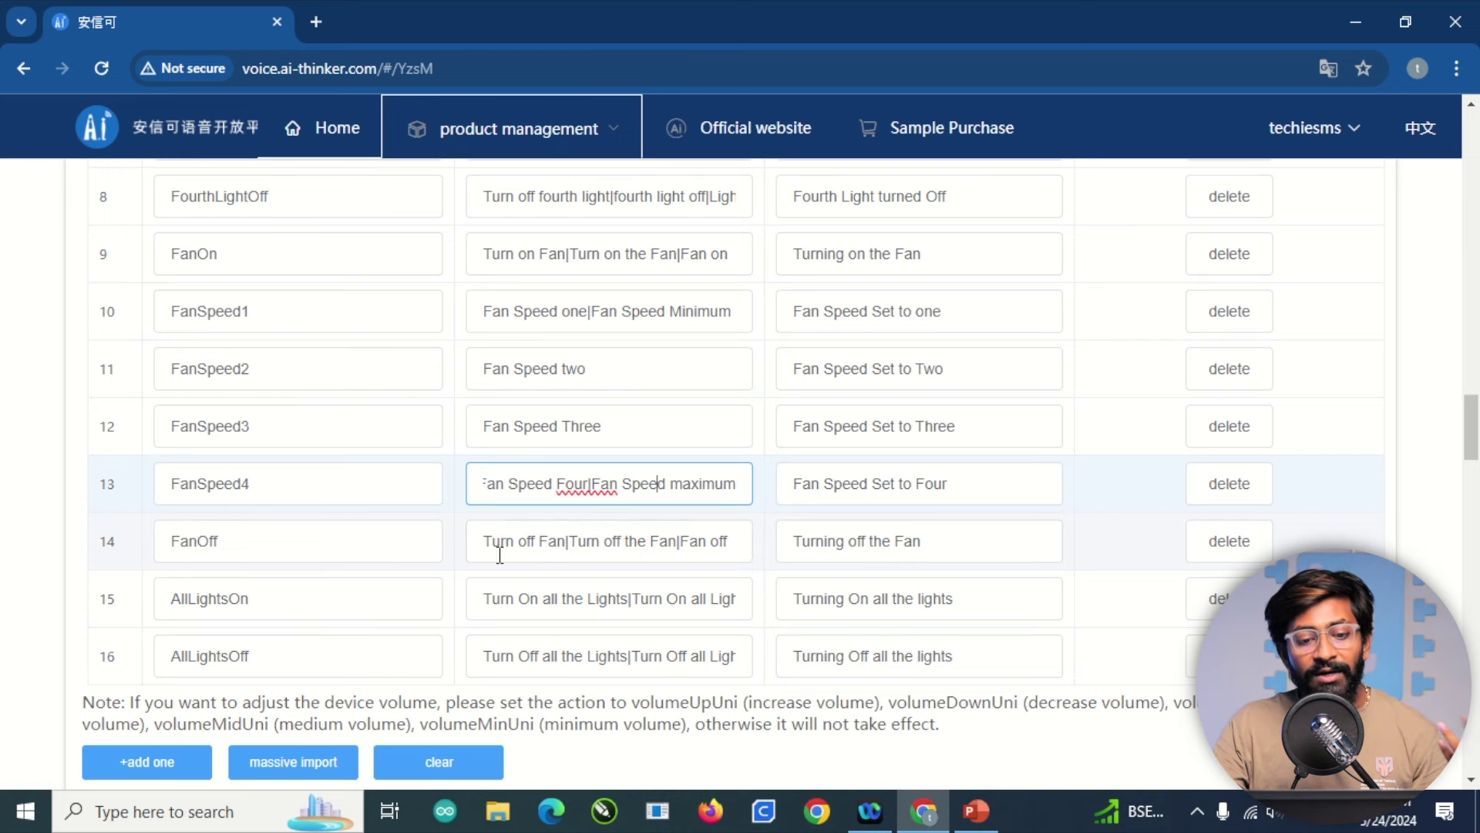
left_click_drag(487, 542, 742, 548)
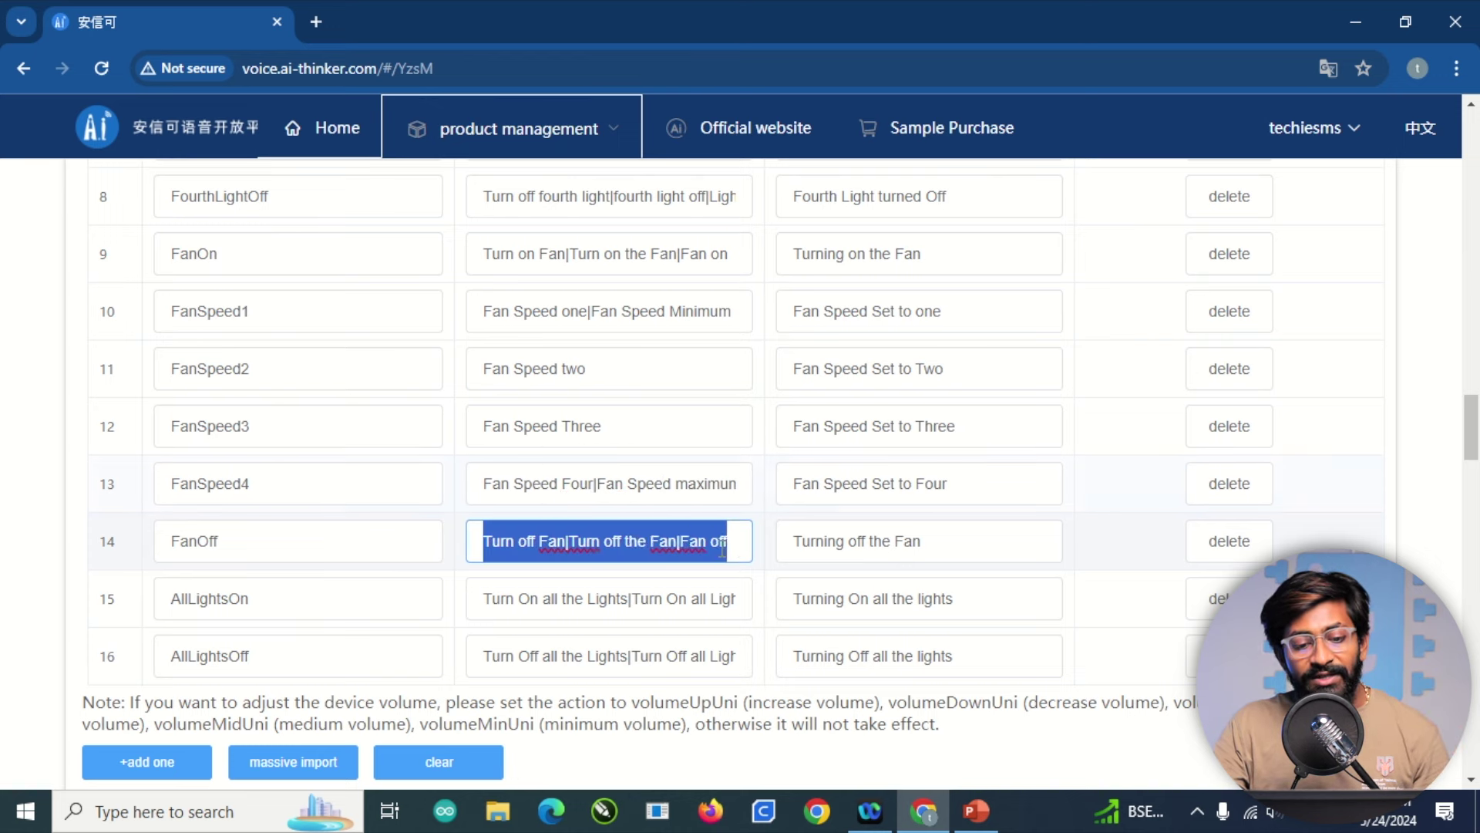
left_click(641, 578)
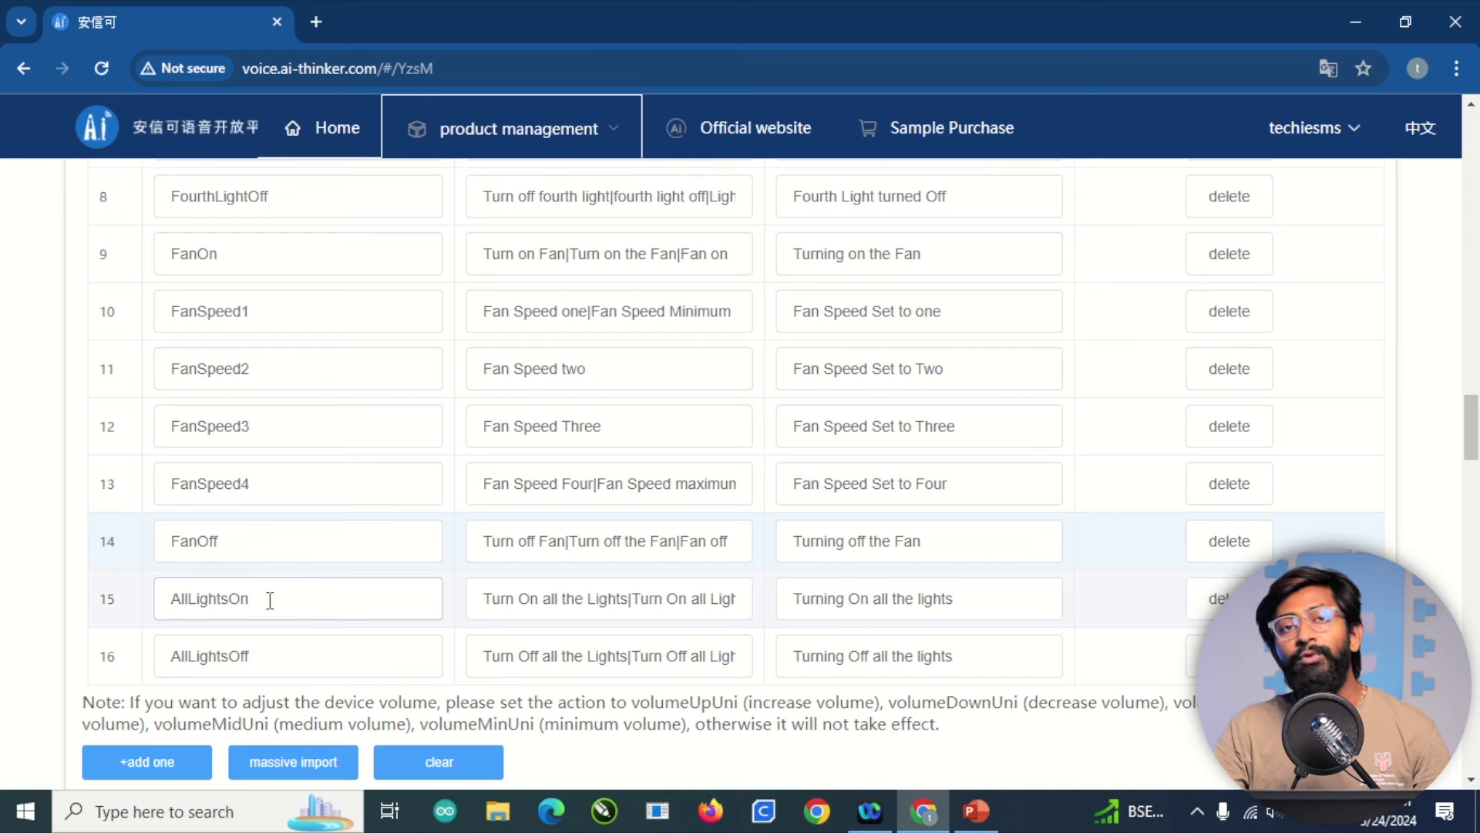
Examine the AllLightsOn and AllLightsOff behaviors and read their command phrases to the end
left_click_drag(278, 598, 123, 611)
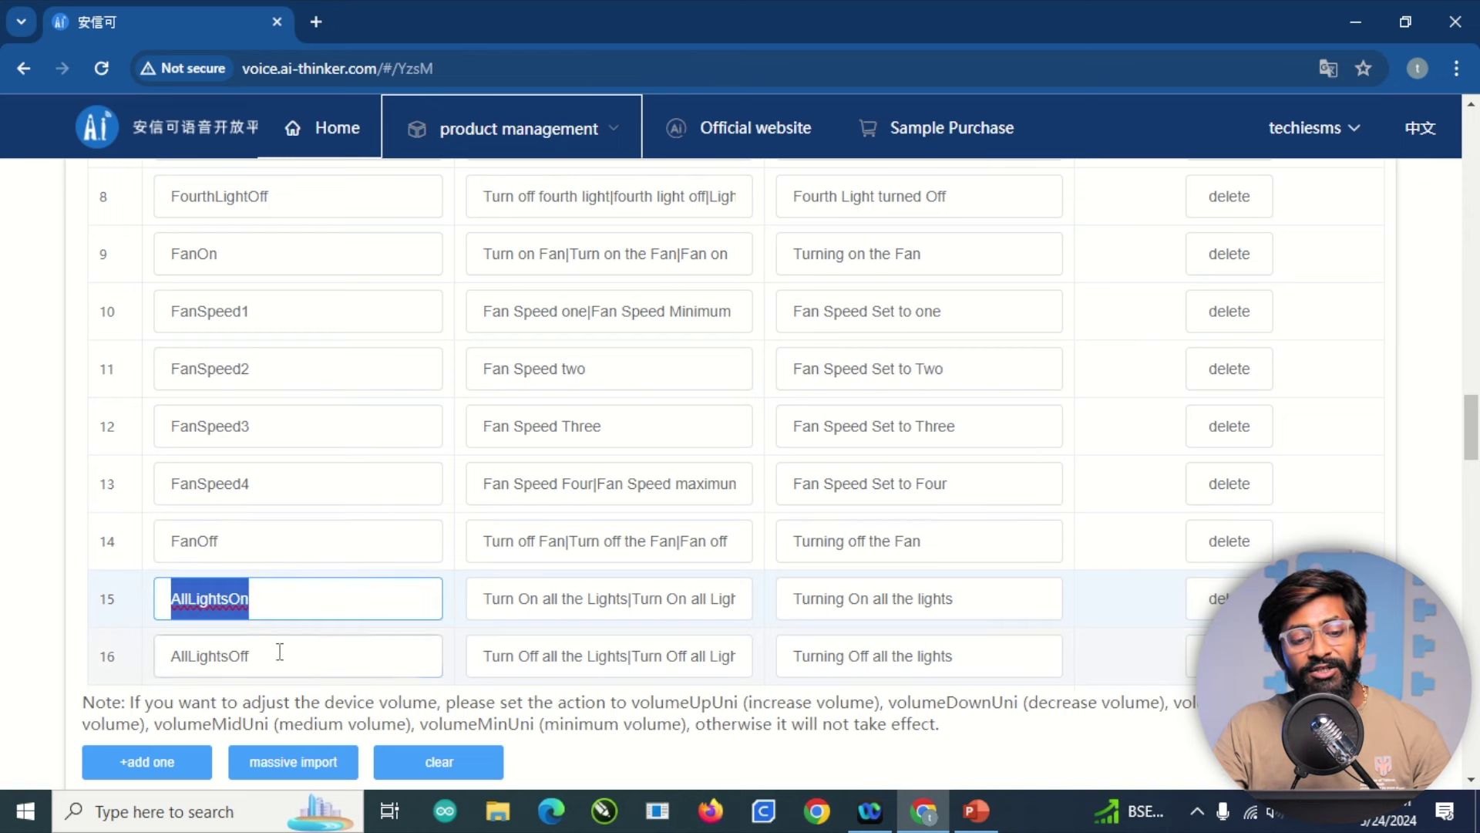
left_click_drag(282, 654, 151, 659)
left_click(535, 598)
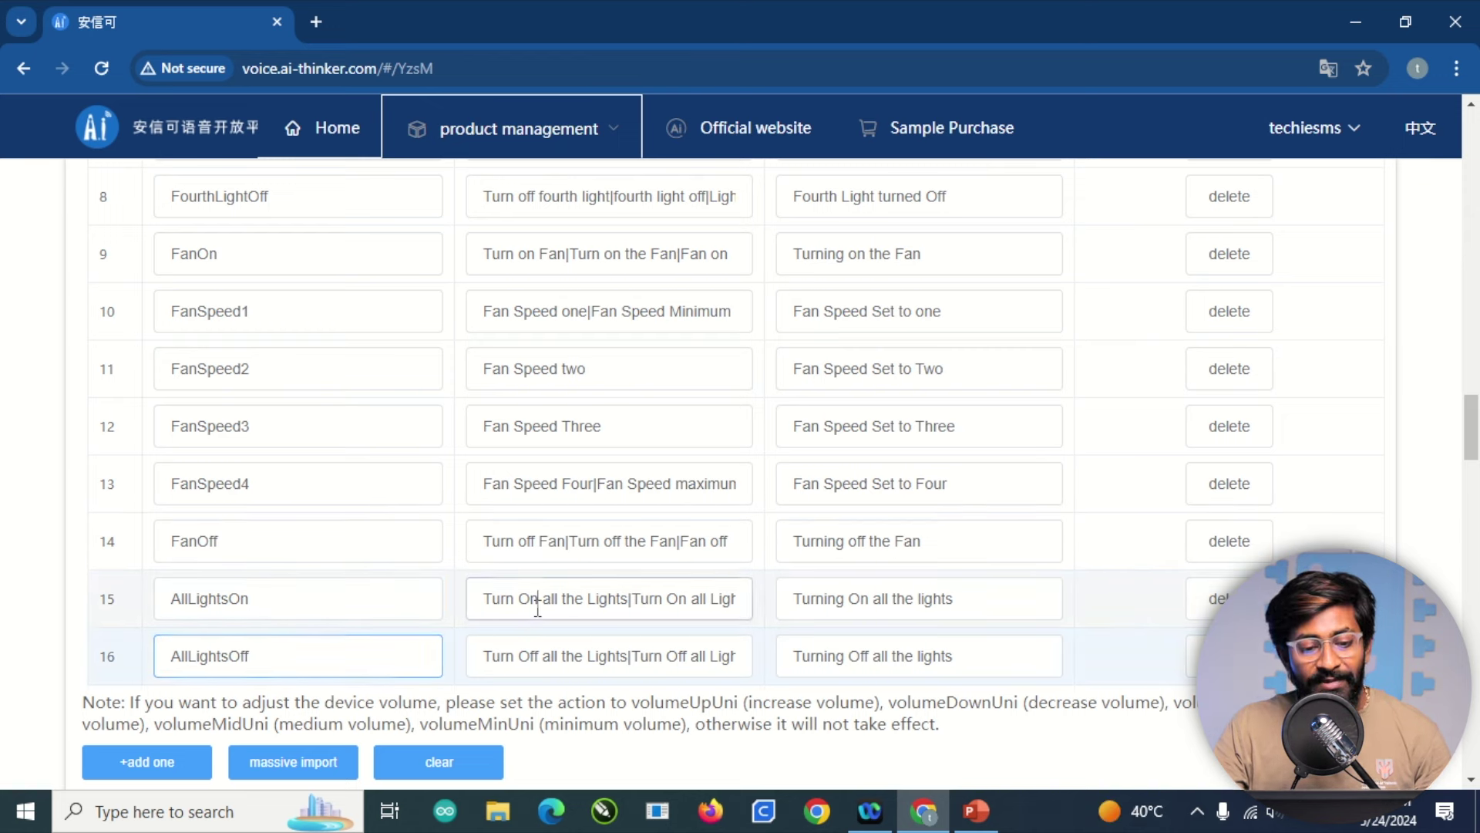
left_click_drag(472, 600, 799, 599)
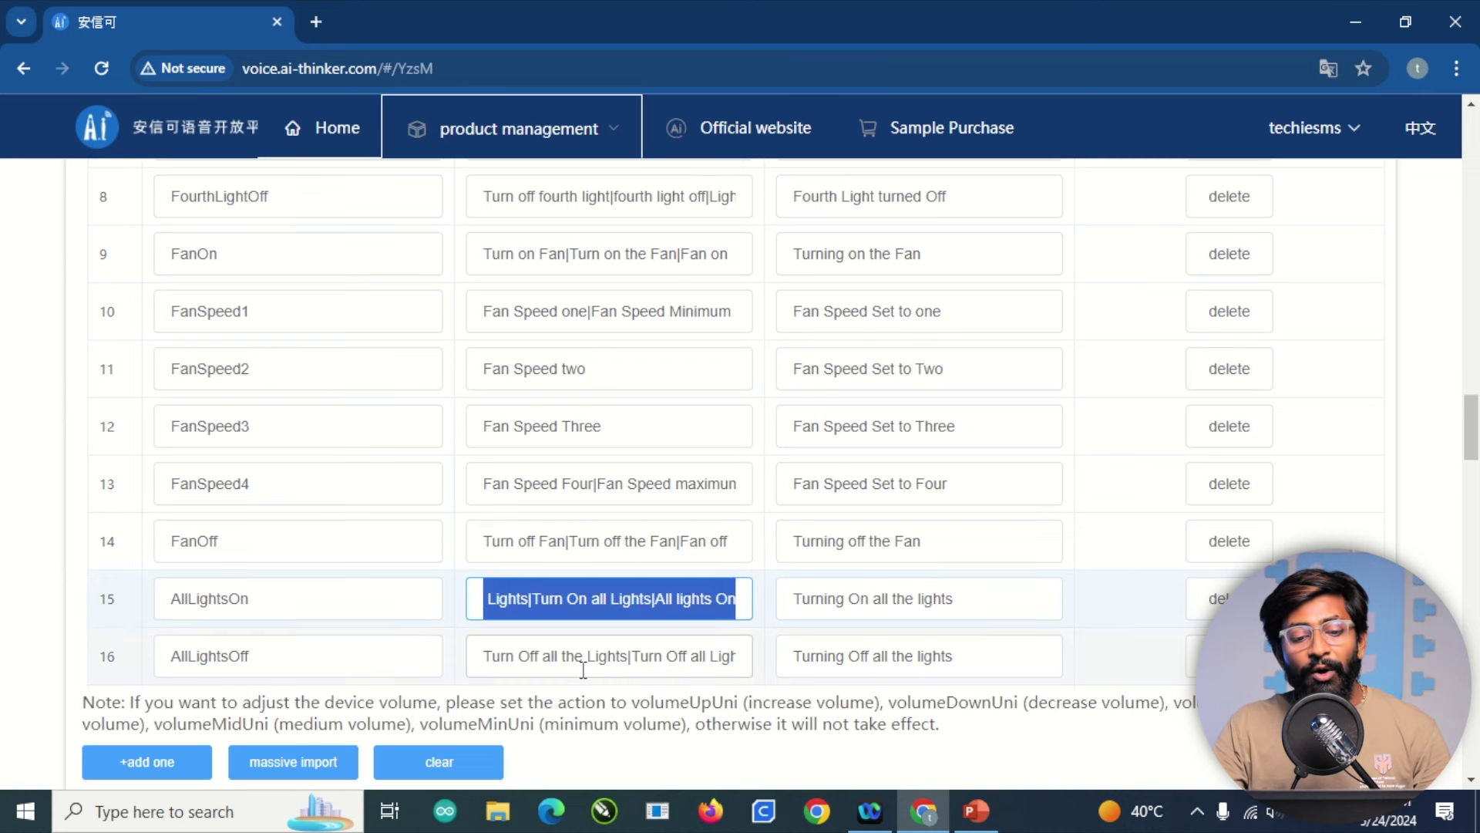
left_click(479, 656)
left_click_drag(479, 656, 837, 659)
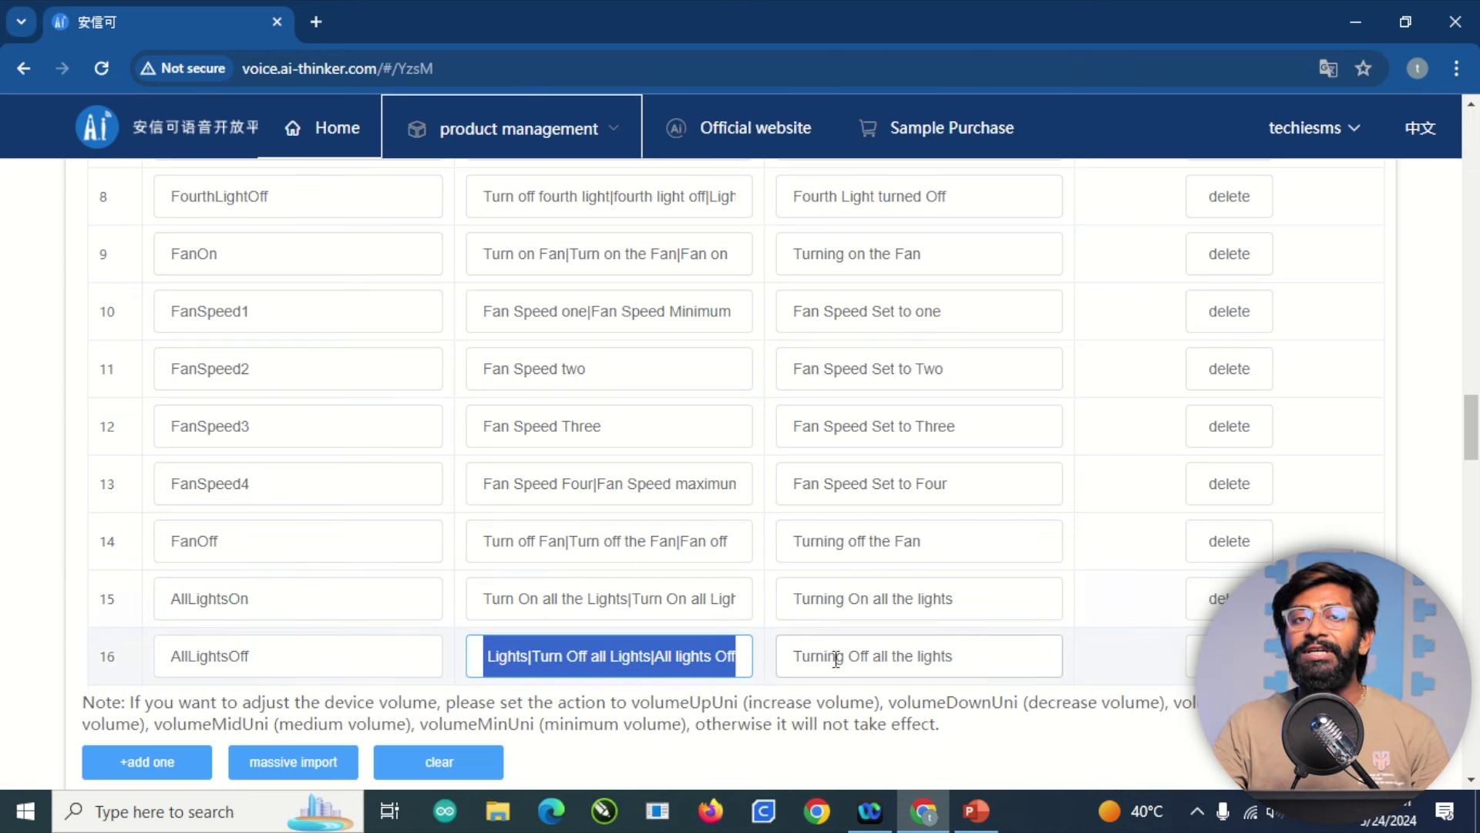
key("End")
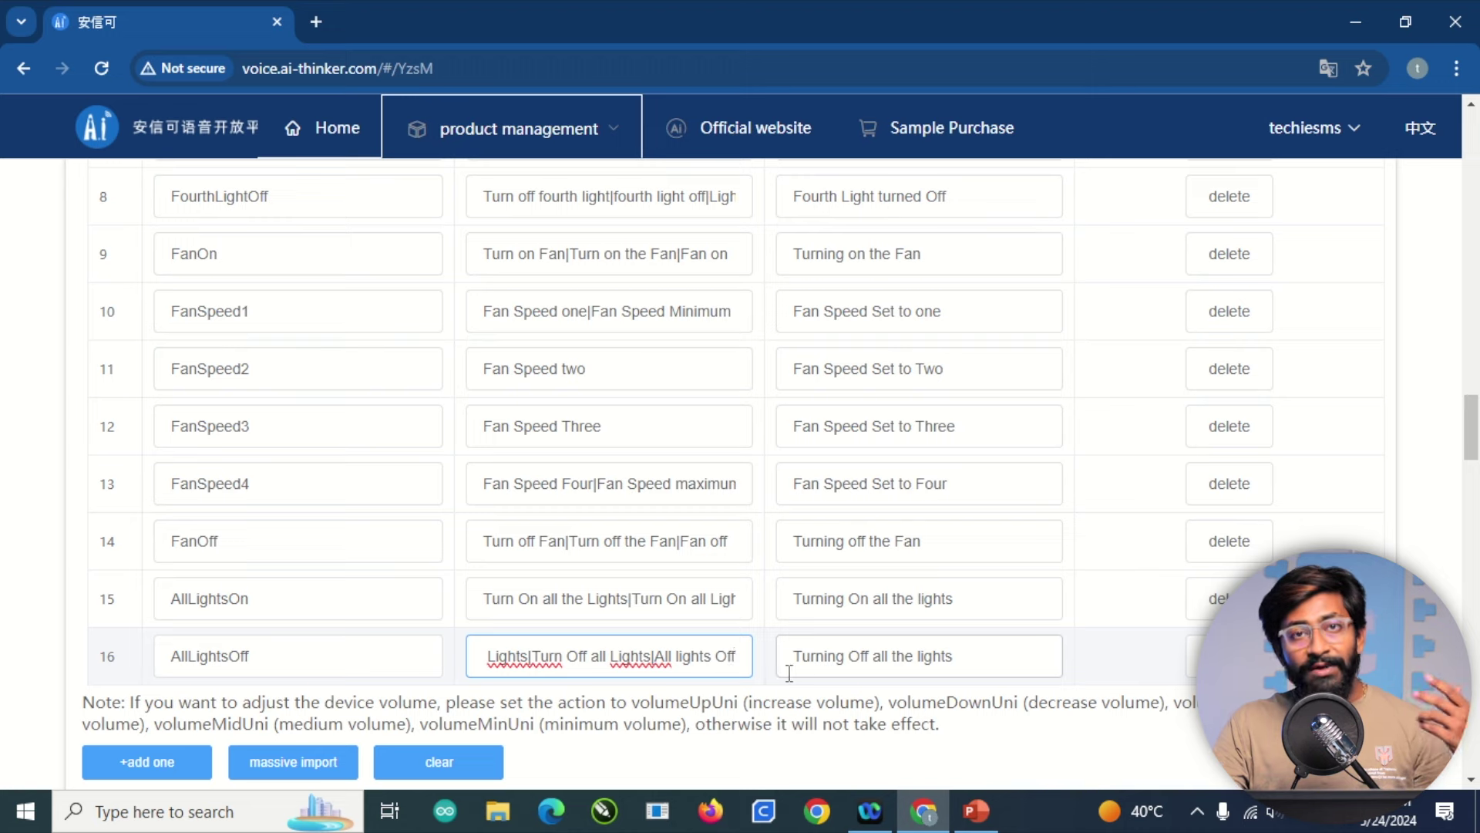
Open the control details of the offline commands and examine the pin and output level assigned to FirstLightOn and FirstLightOff
scroll(782, 678, "up", 12)
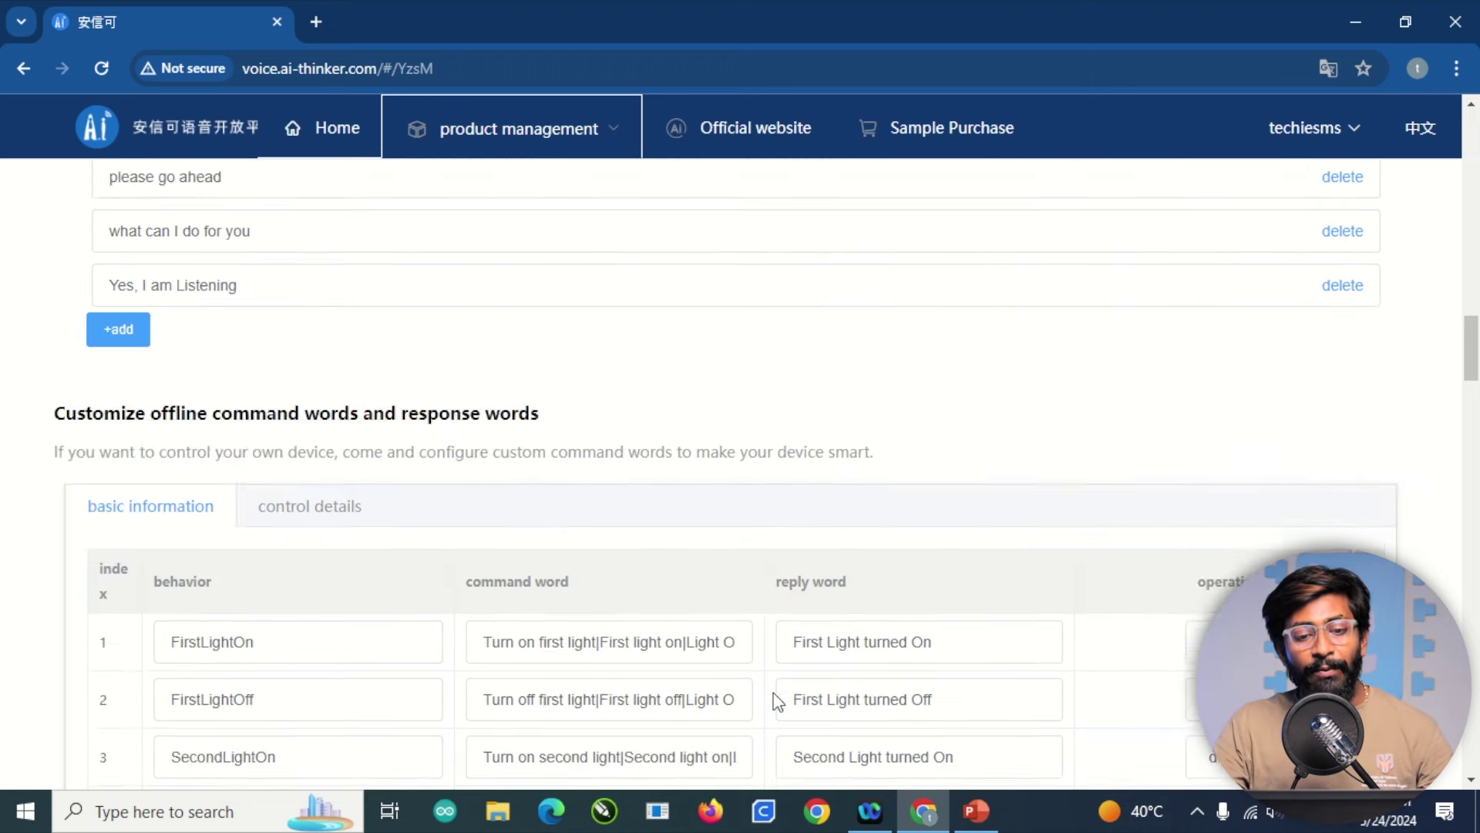
scroll(675, 666, "down", 3)
left_click(308, 420)
scroll(899, 625, "down", 3)
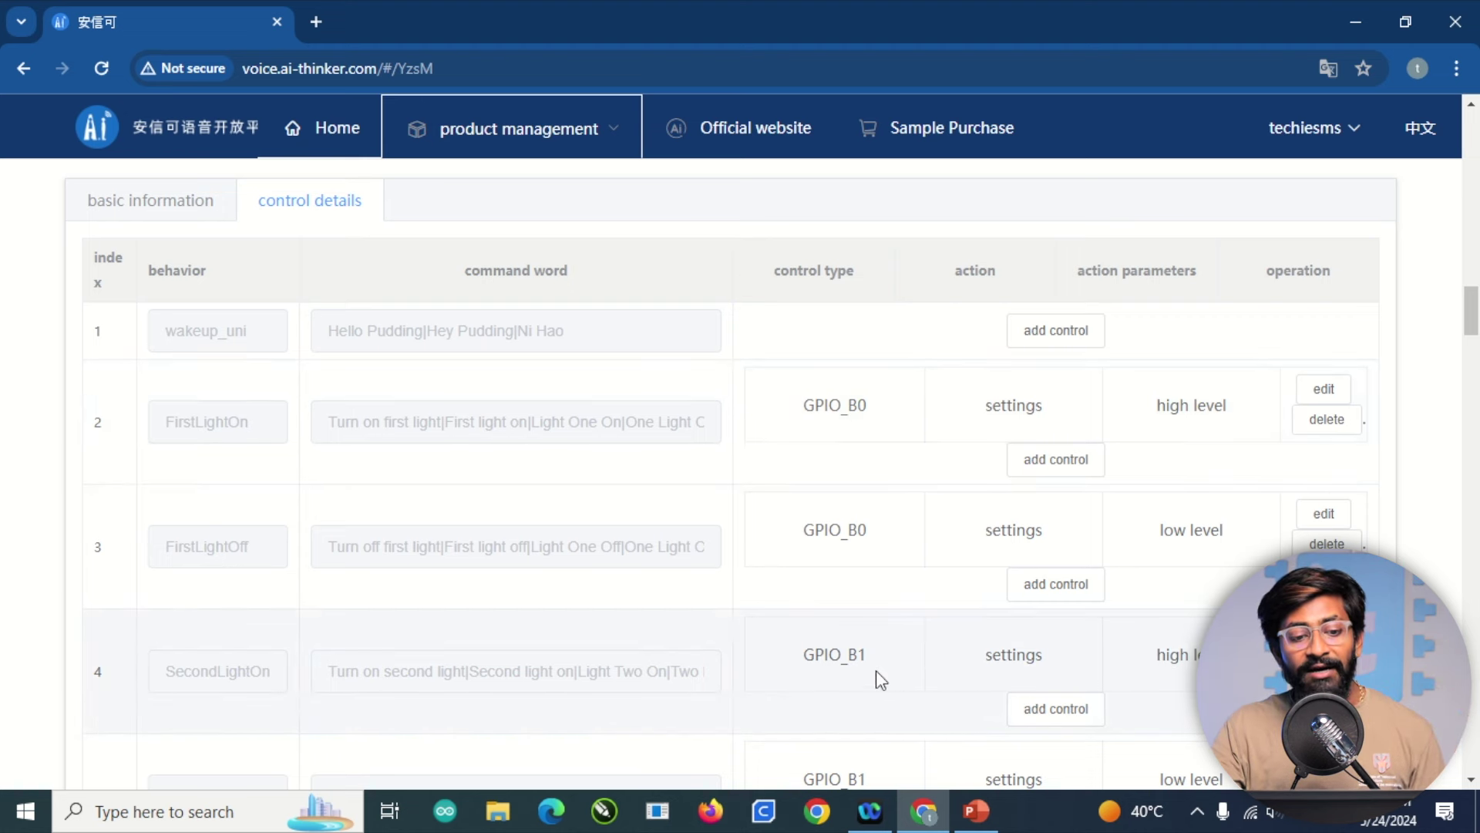
double_click(817, 409)
left_click(1189, 416)
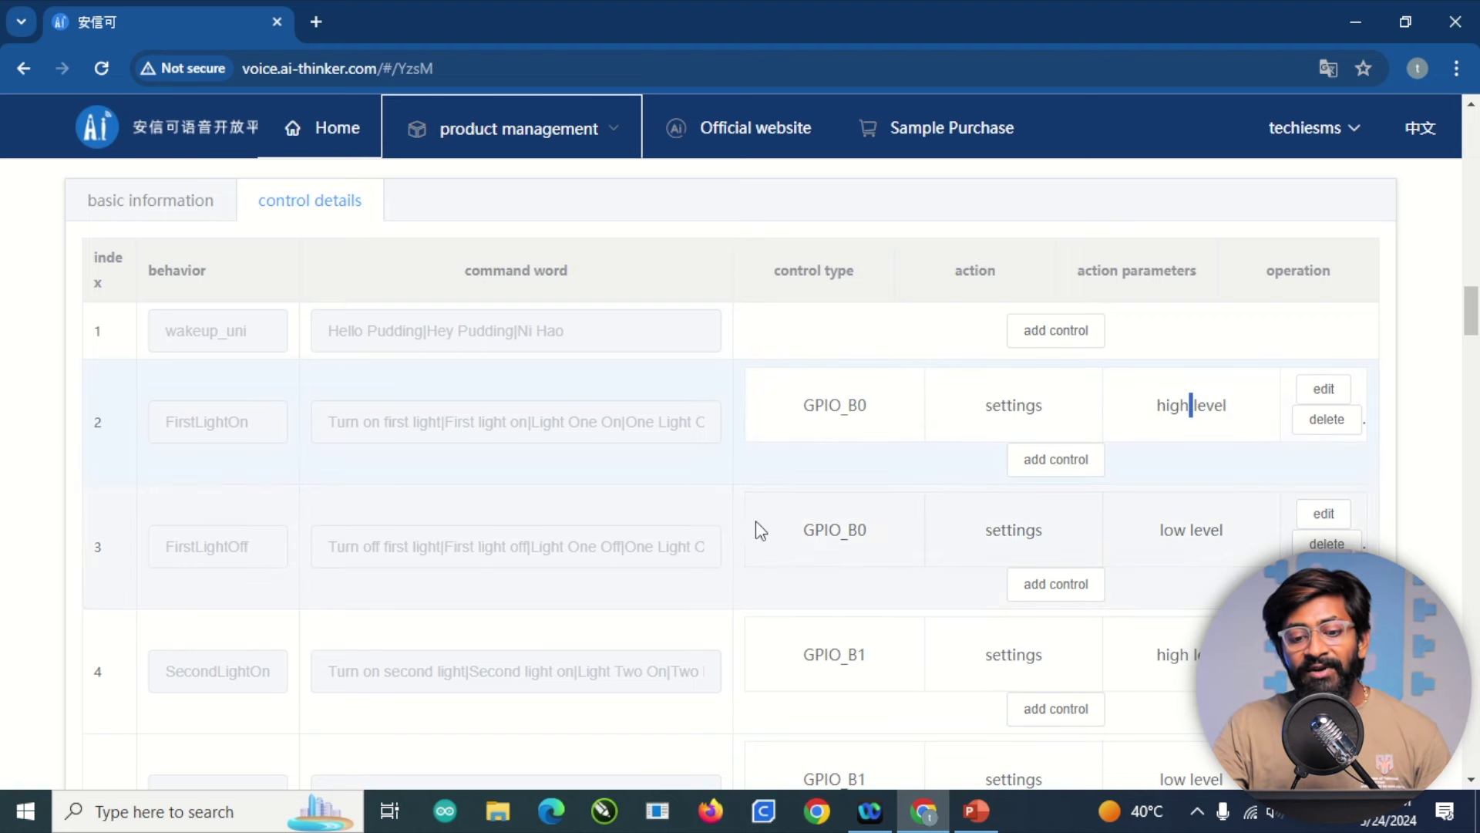
double_click(834, 530)
double_click(1174, 532)
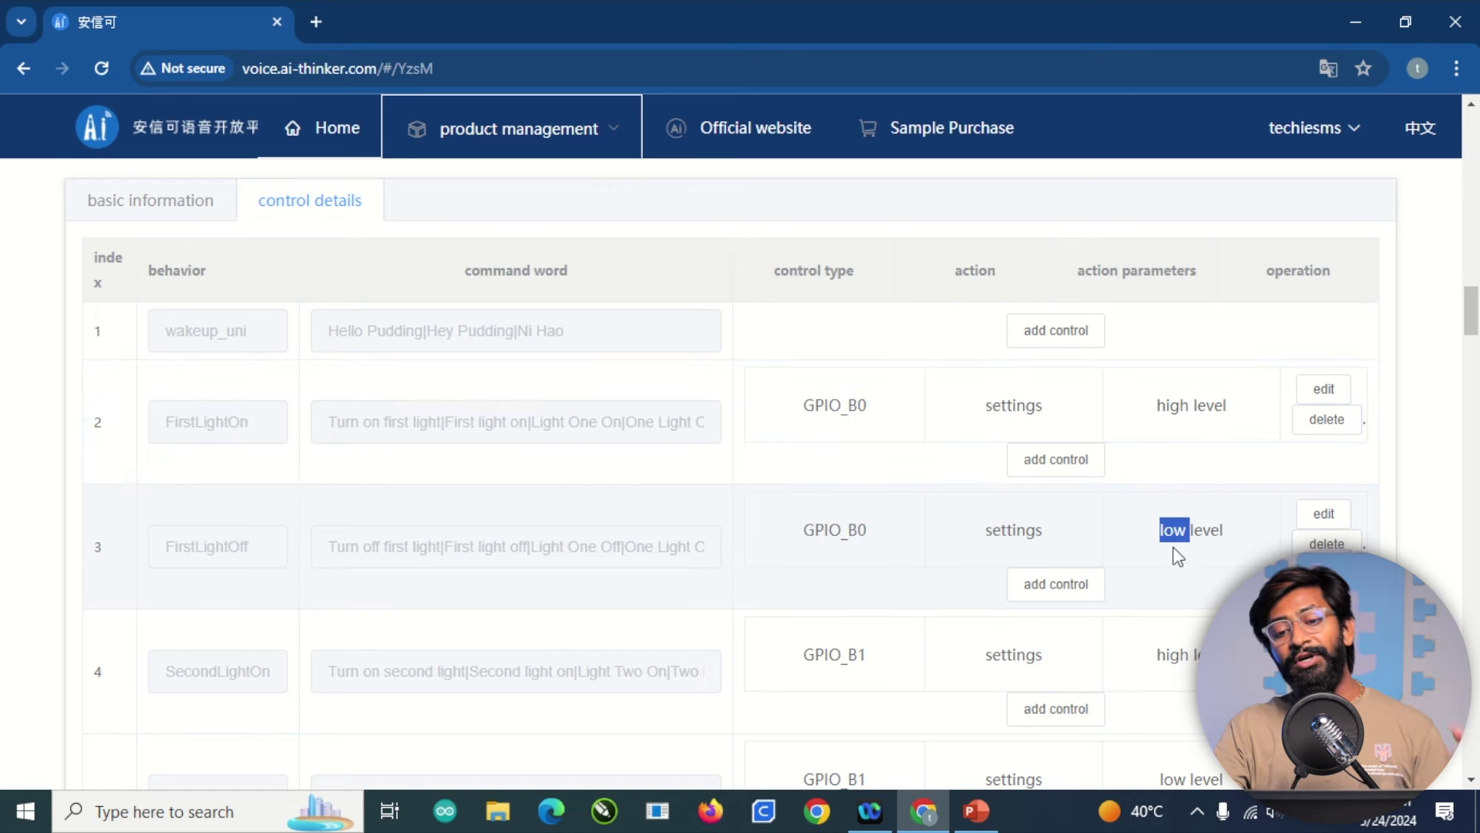
Examine the control pins and output levels of the second, third and fourth light behaviors and of FanOn
scroll(917, 553, "down", 3)
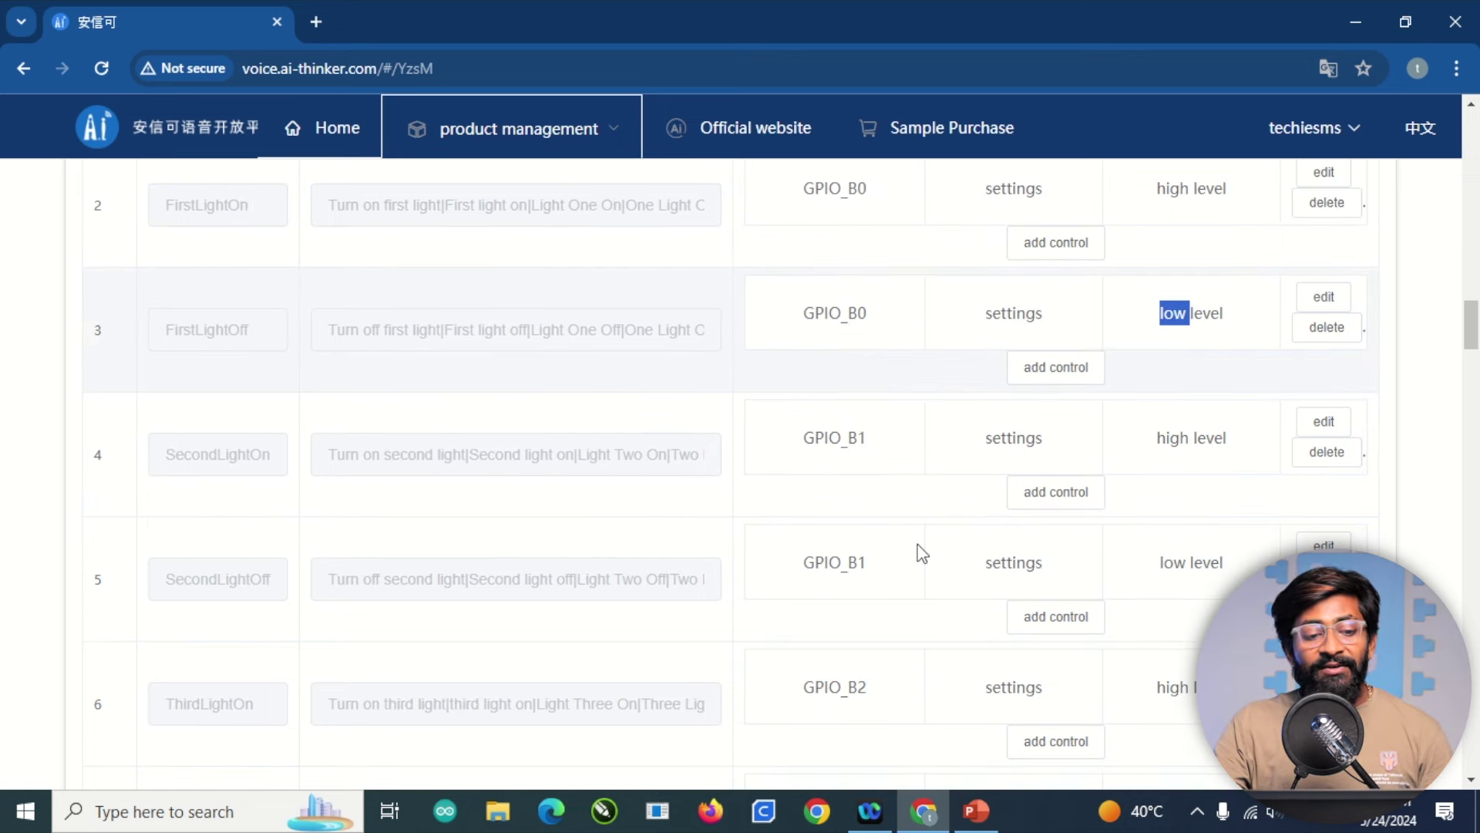
scroll(918, 552, "down", 2)
scroll(908, 479, "down", 6)
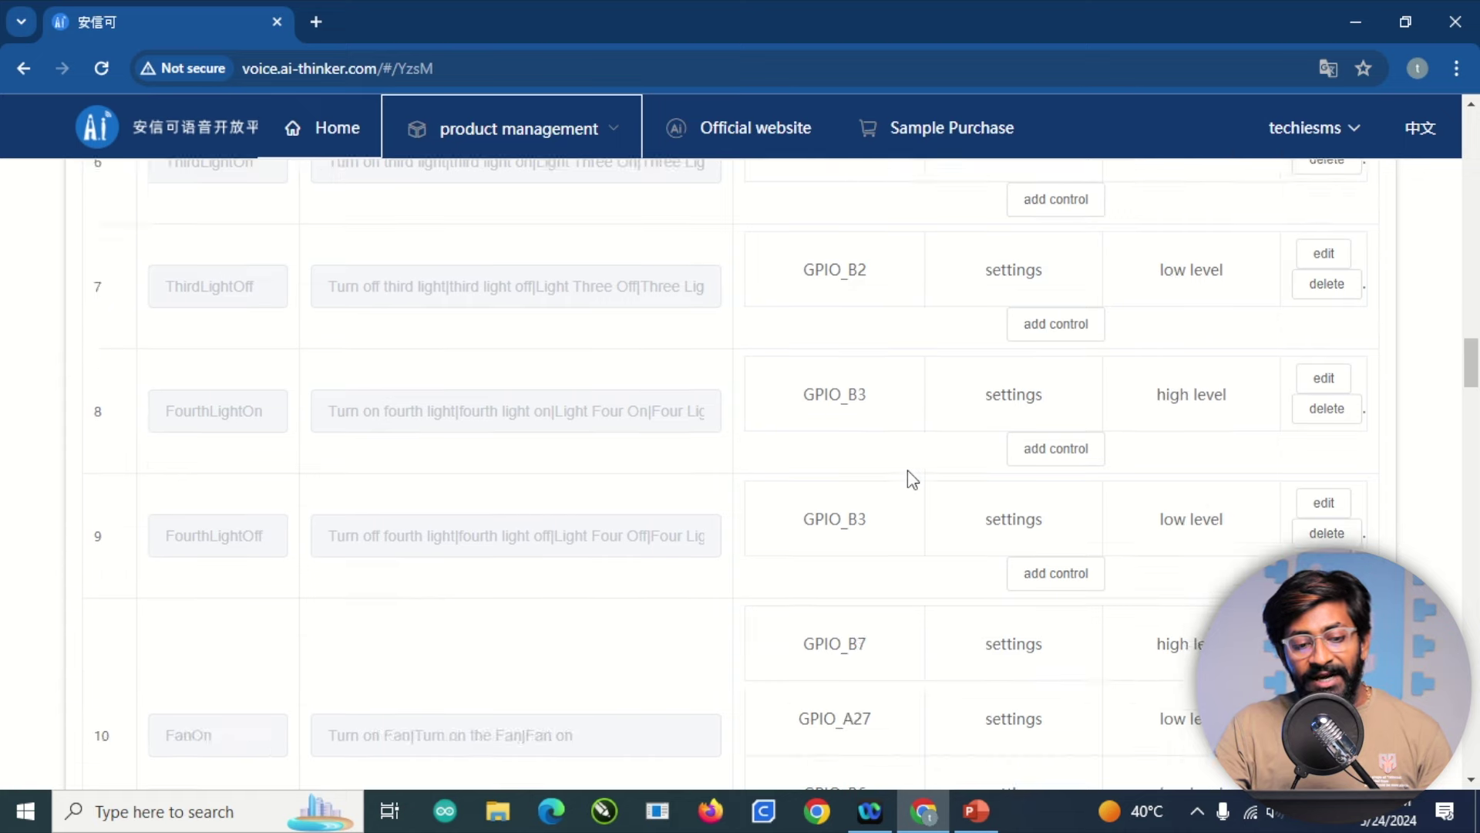
scroll(909, 480, "down", 1)
scroll(922, 501, "up", 10)
scroll(932, 522, "down", 5)
scroll(934, 522, "down", 6)
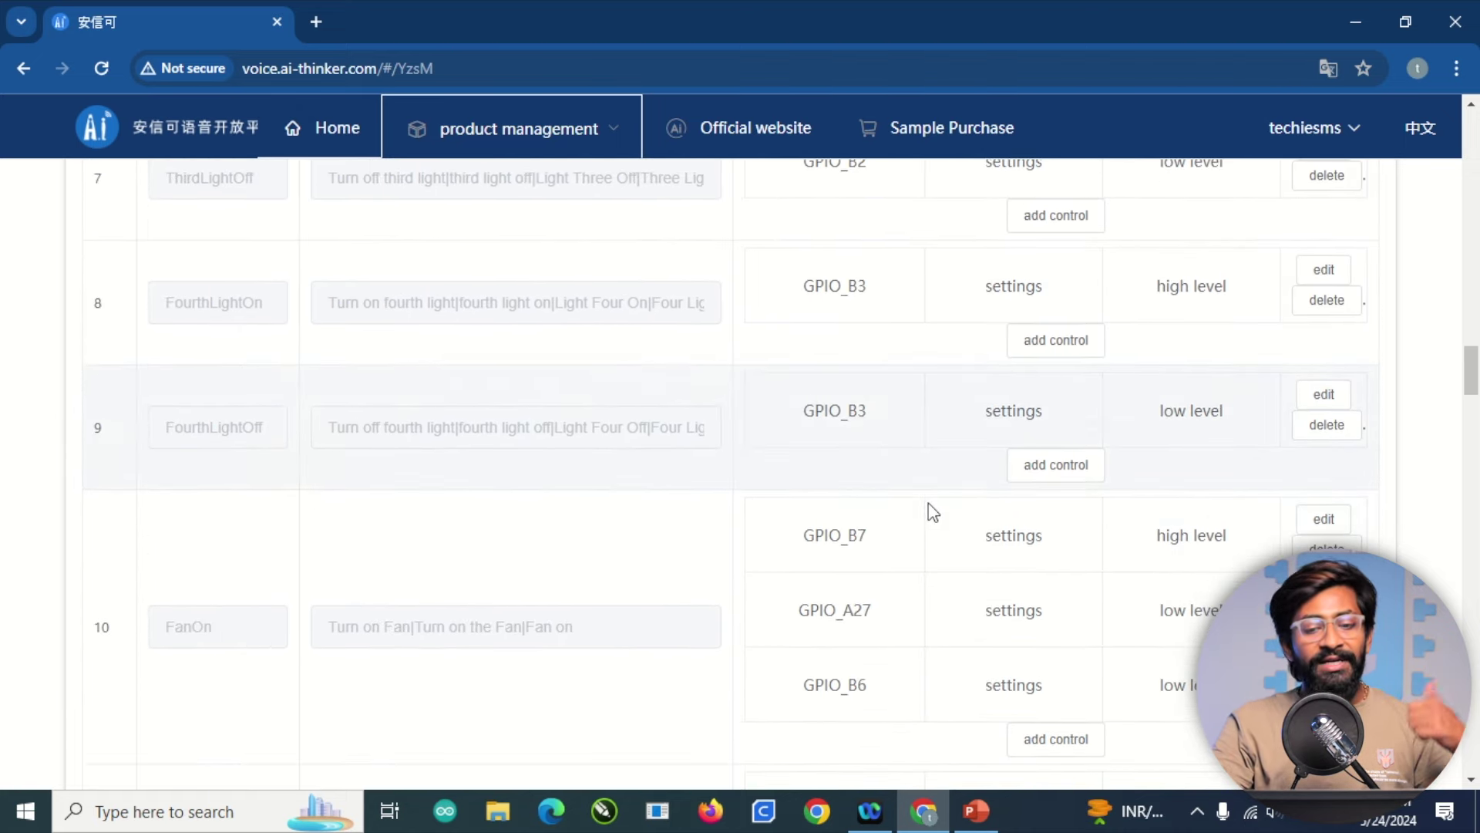
scroll(925, 507, "down", 3)
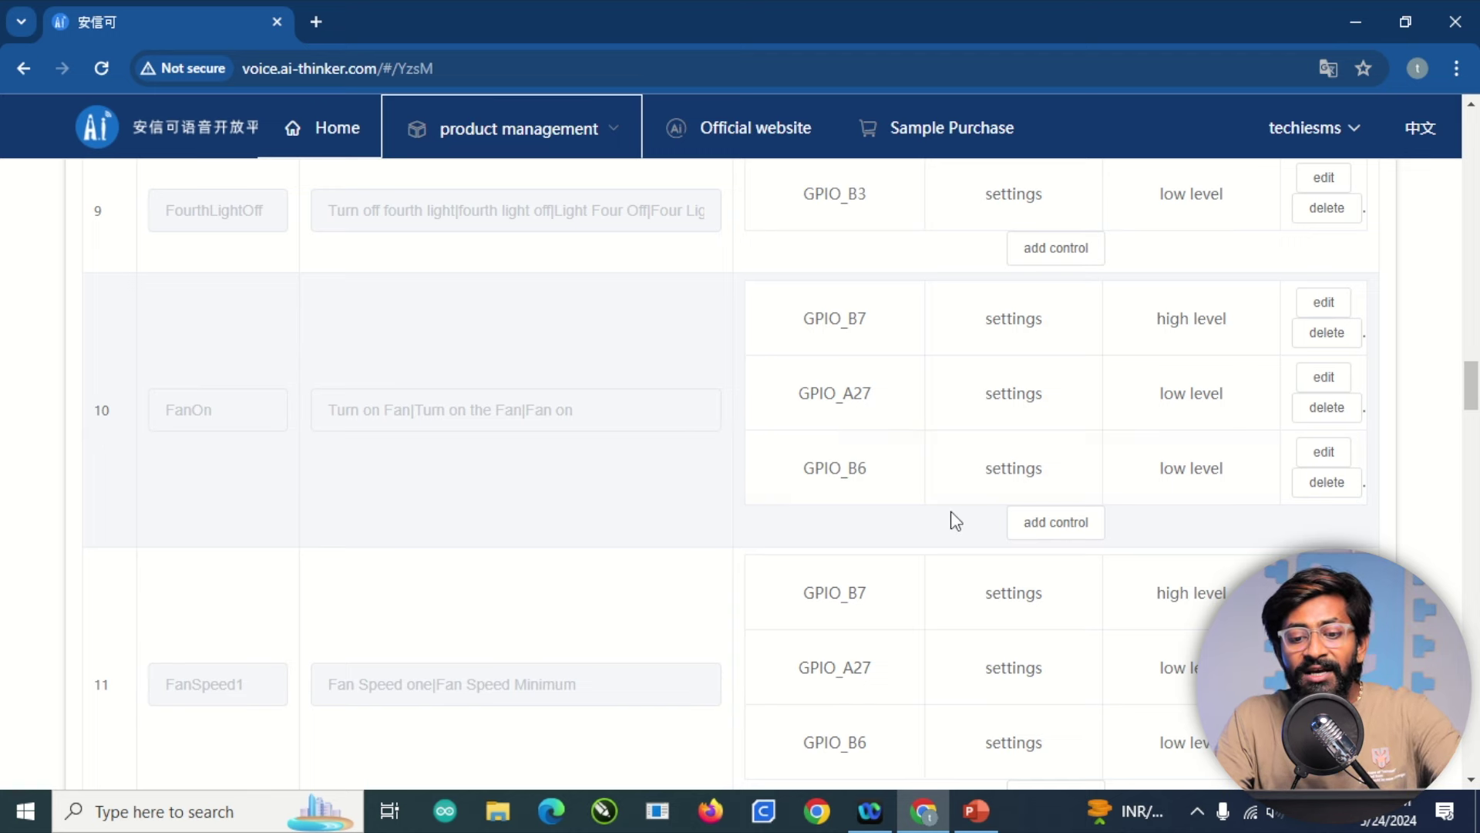
Add a trial control to the FanOn behavior with GPIO_B1, the settings action and low level trigger, and delete it again
left_click(1073, 528)
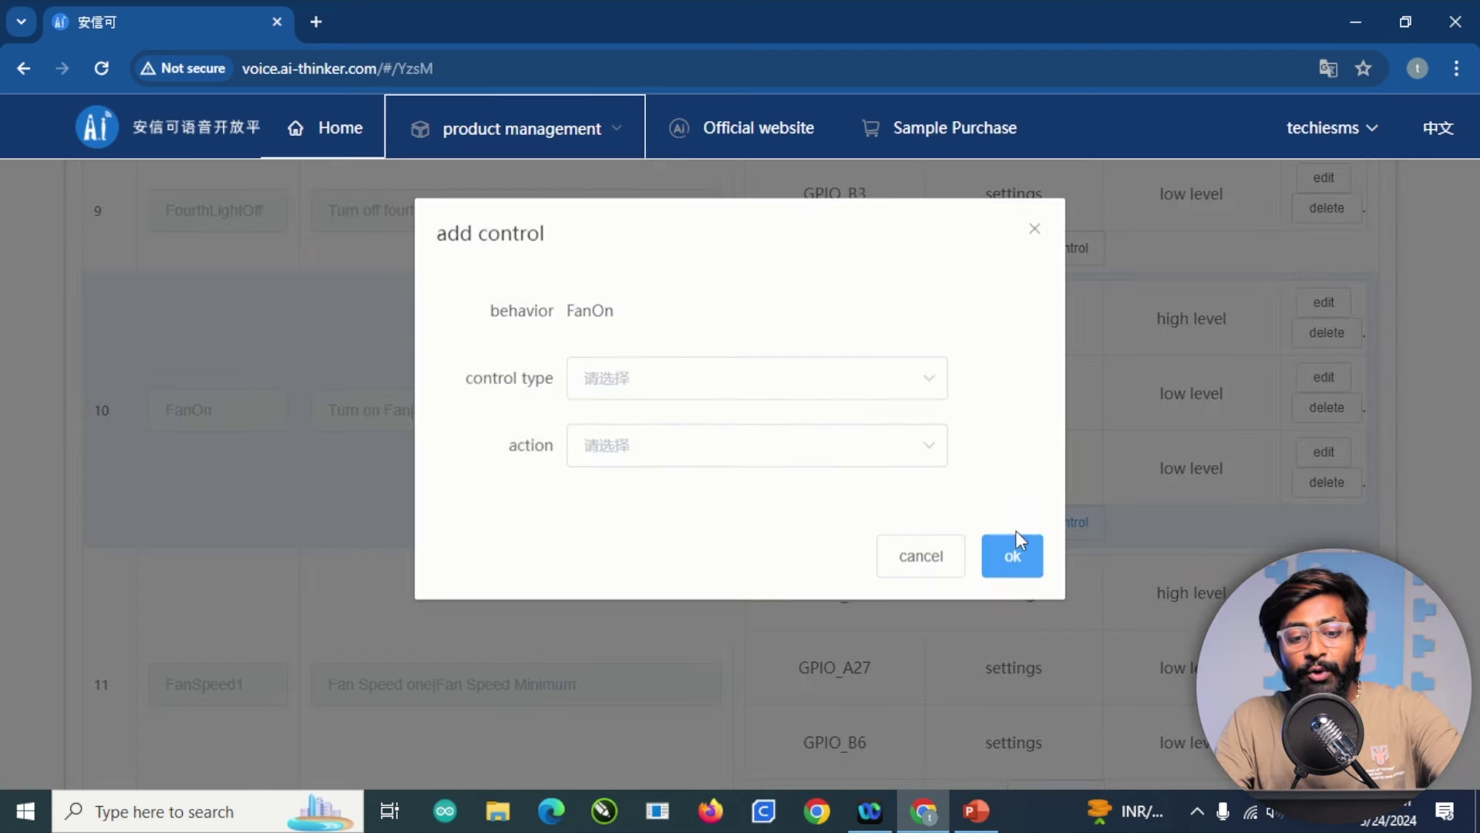
left_click(646, 385)
left_click(644, 465)
left_click(671, 451)
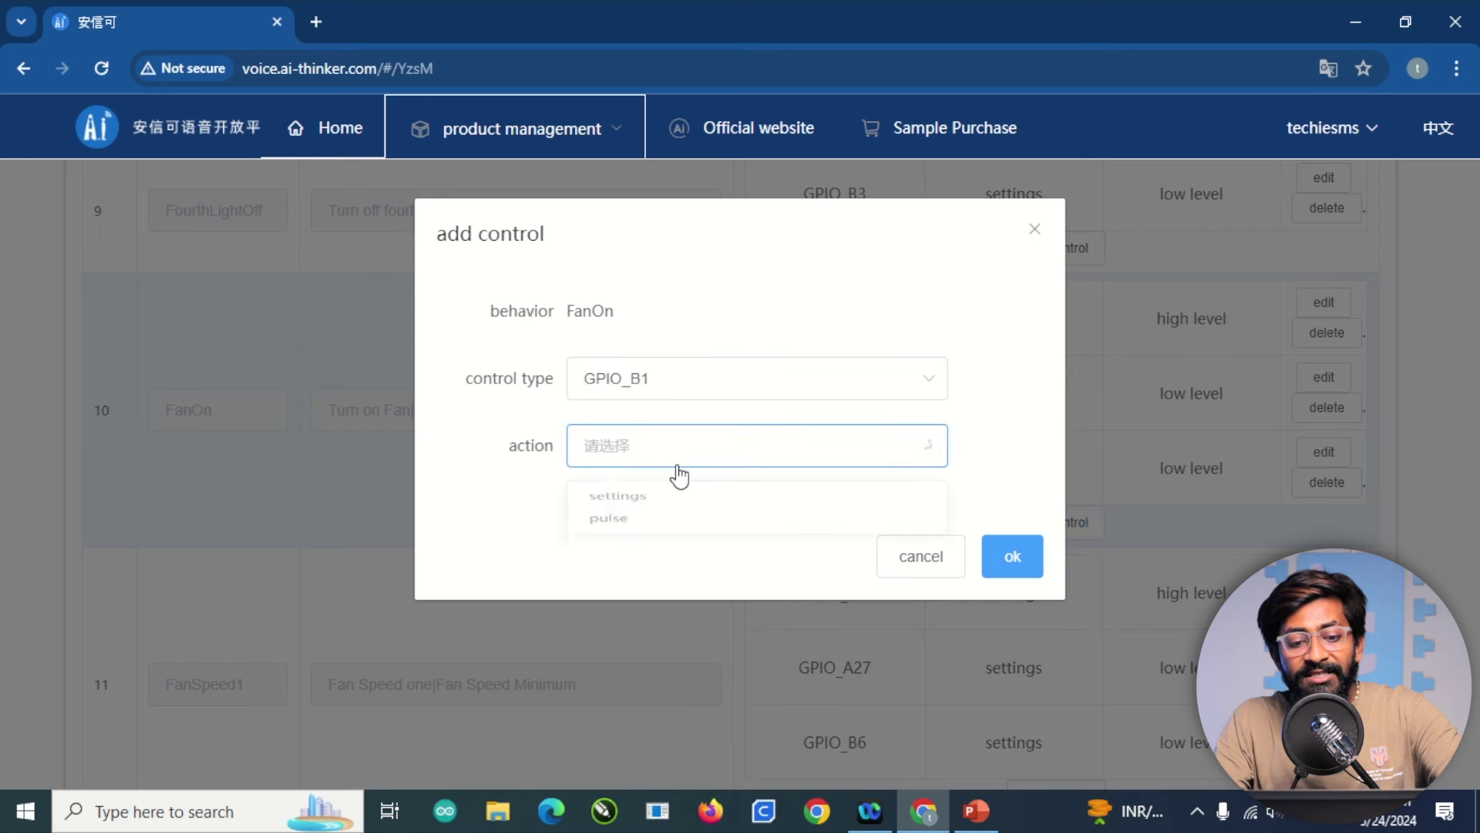
left_click(668, 508)
left_click(671, 525)
left_click(684, 585)
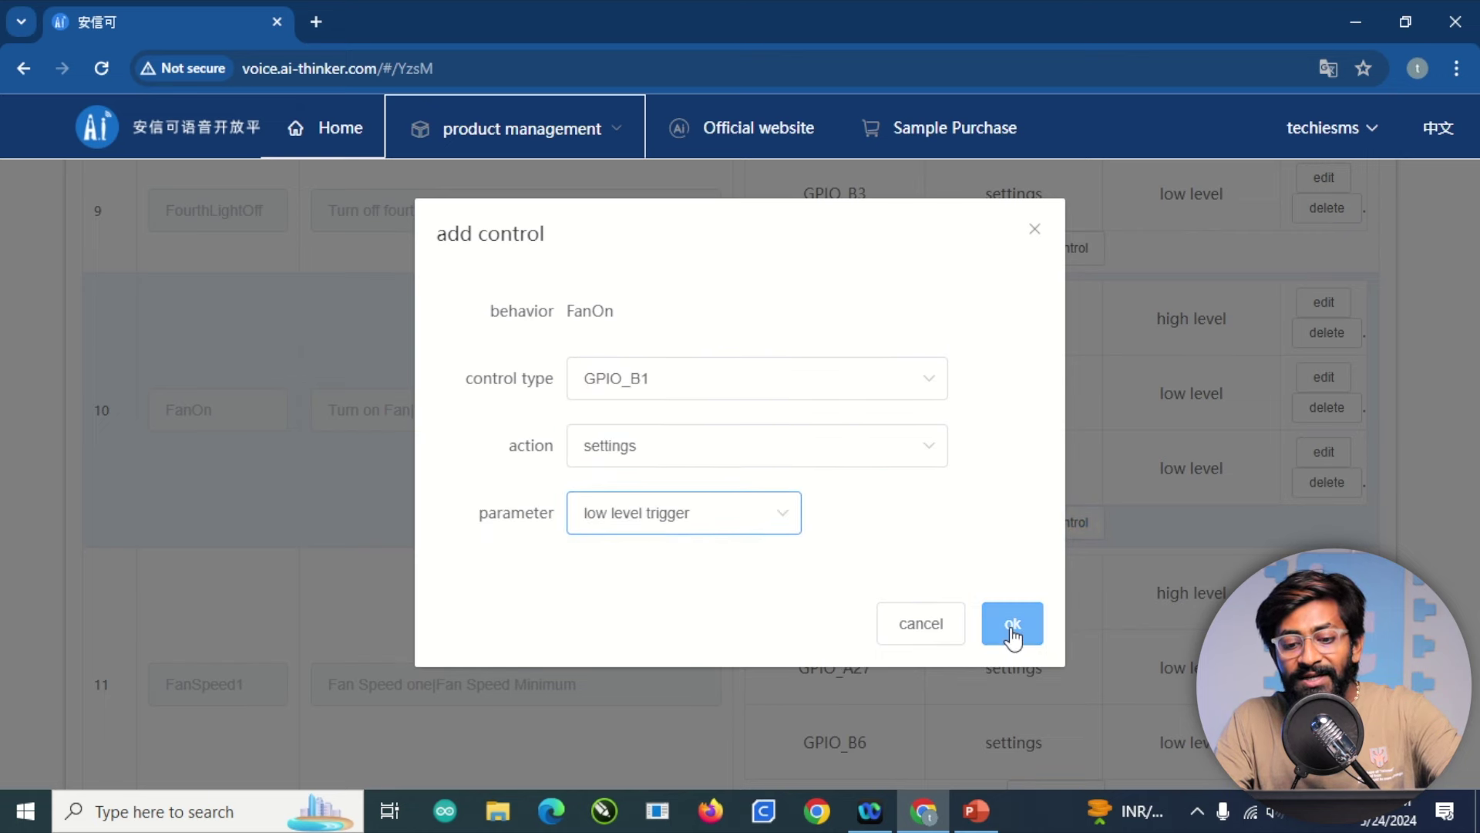
left_click(1010, 627)
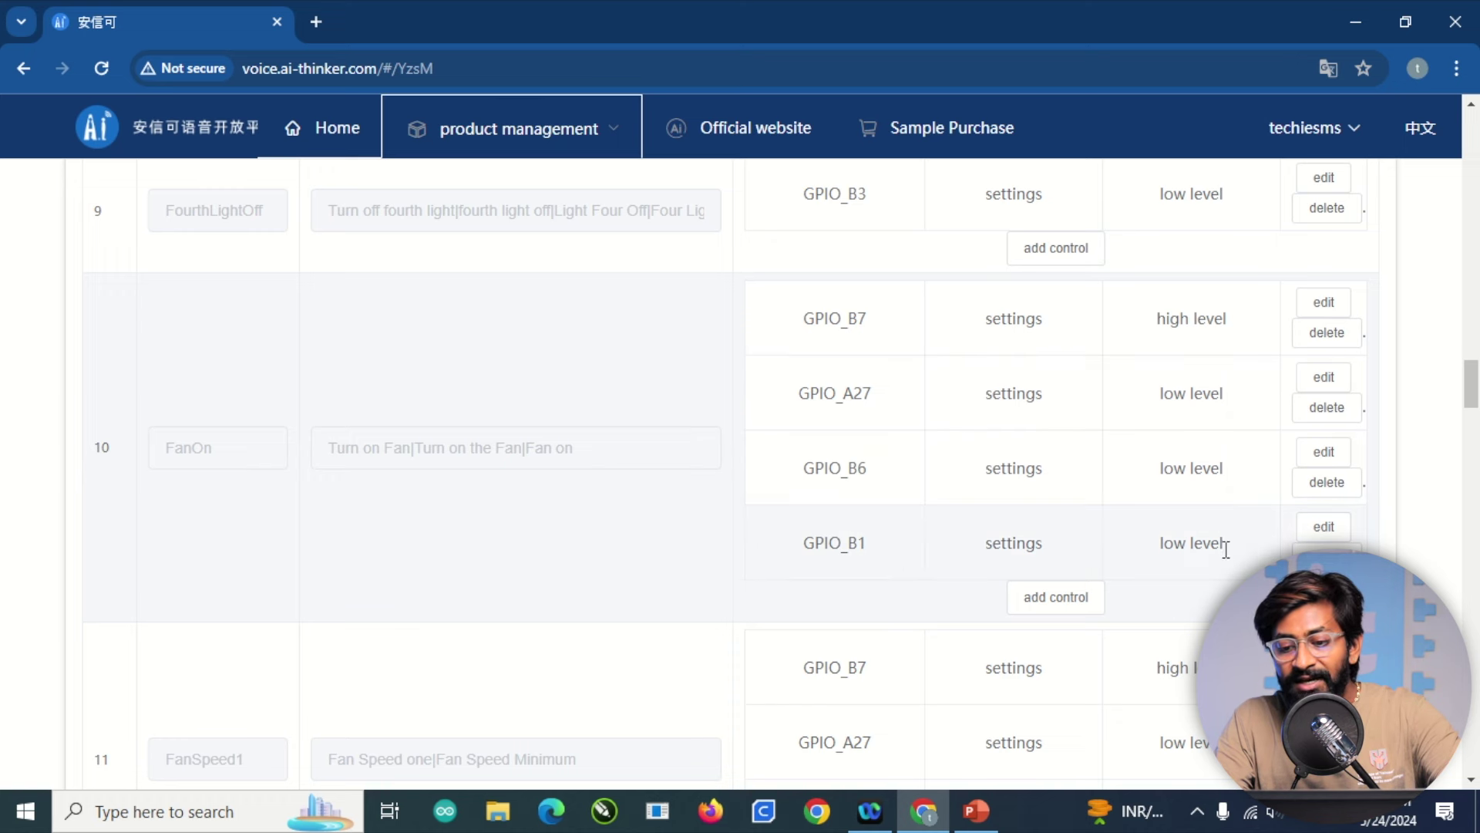
left_click(1326, 557)
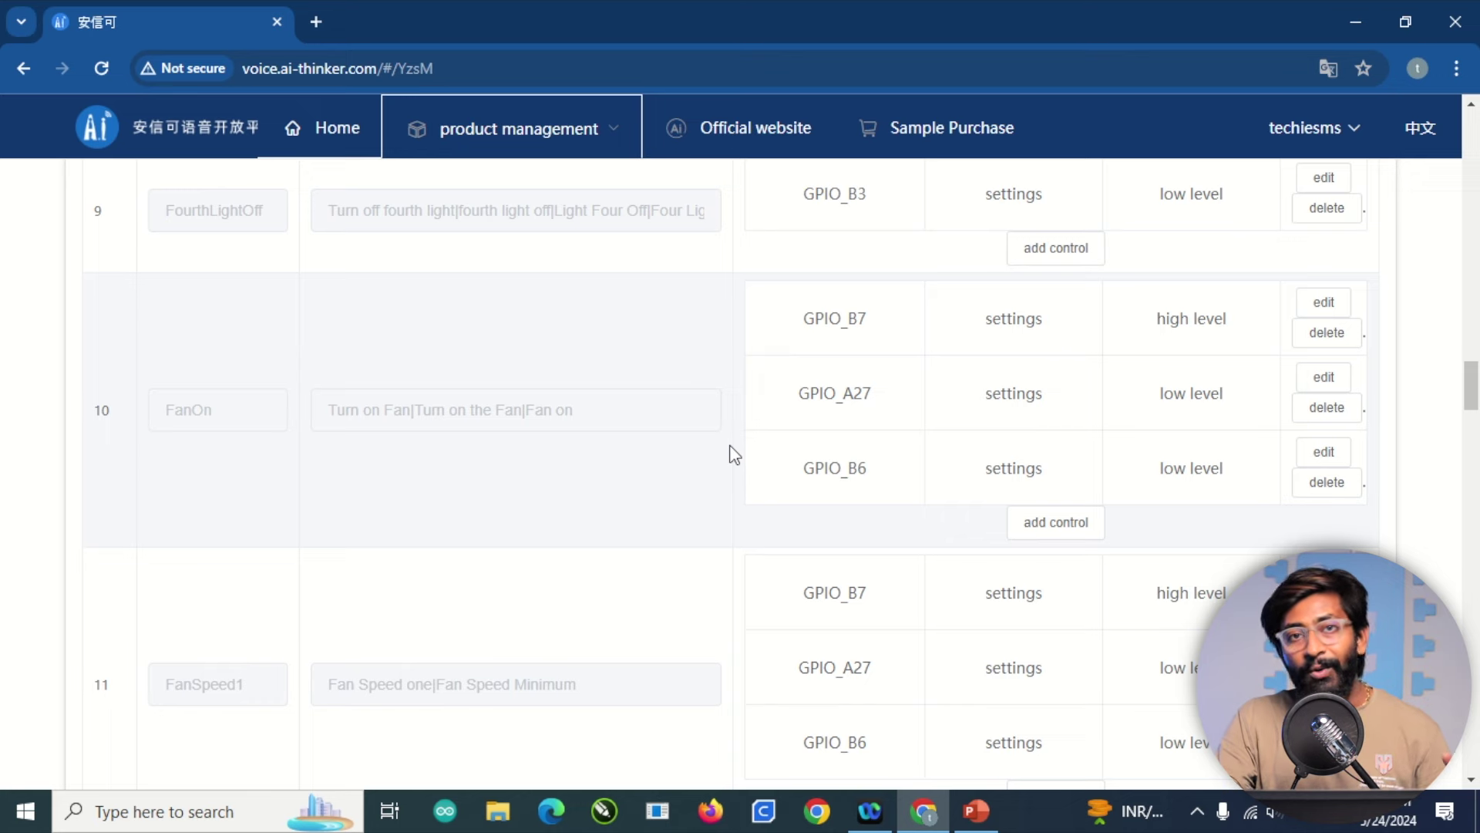
Examine the GPIO pins and output levels assigned to FanSpeed1 through FanSpeed4, FanOff and AllLightsOn
scroll(728, 447, "down", 6)
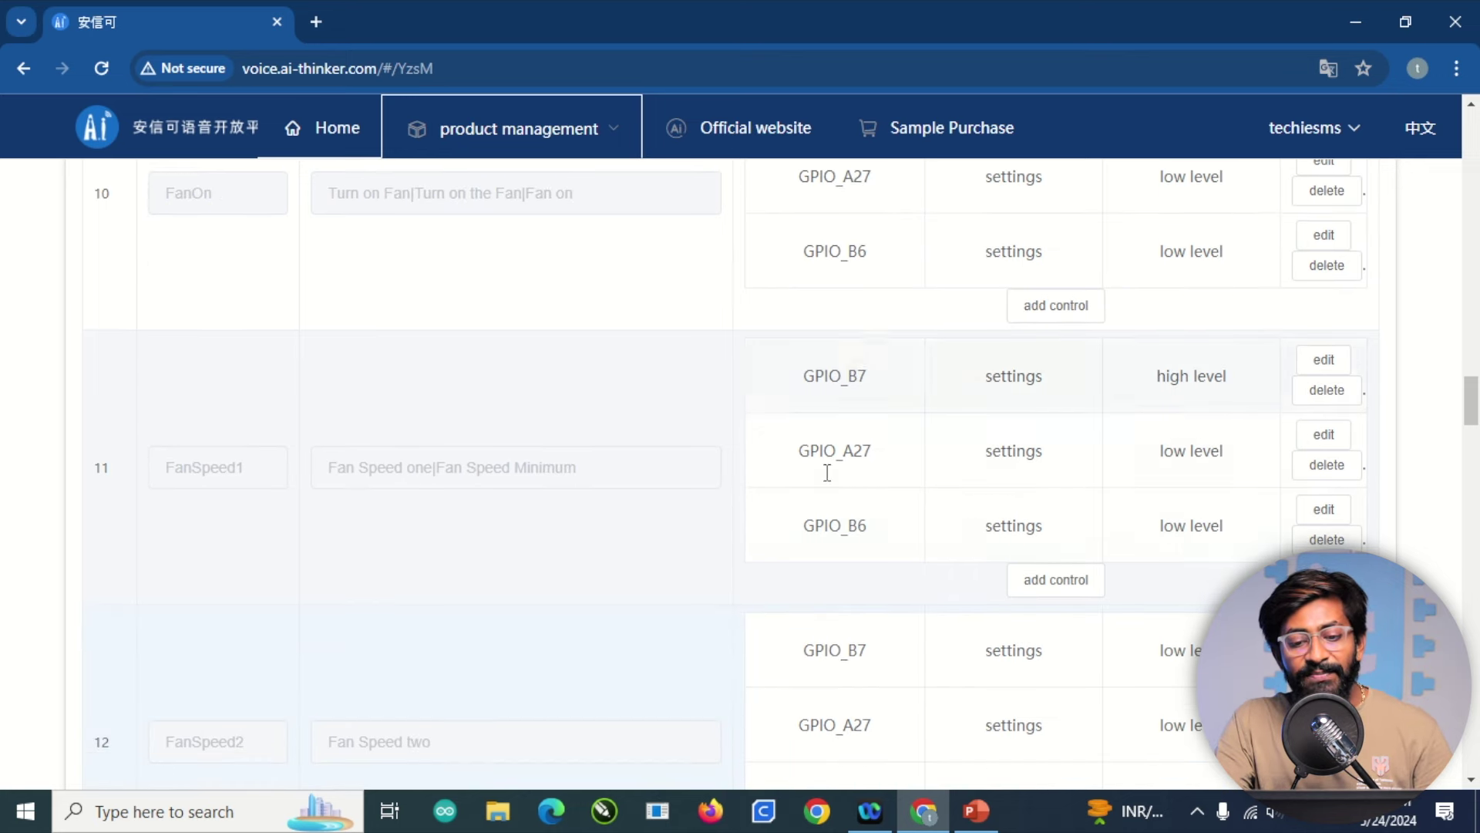
scroll(806, 592, "down", 4)
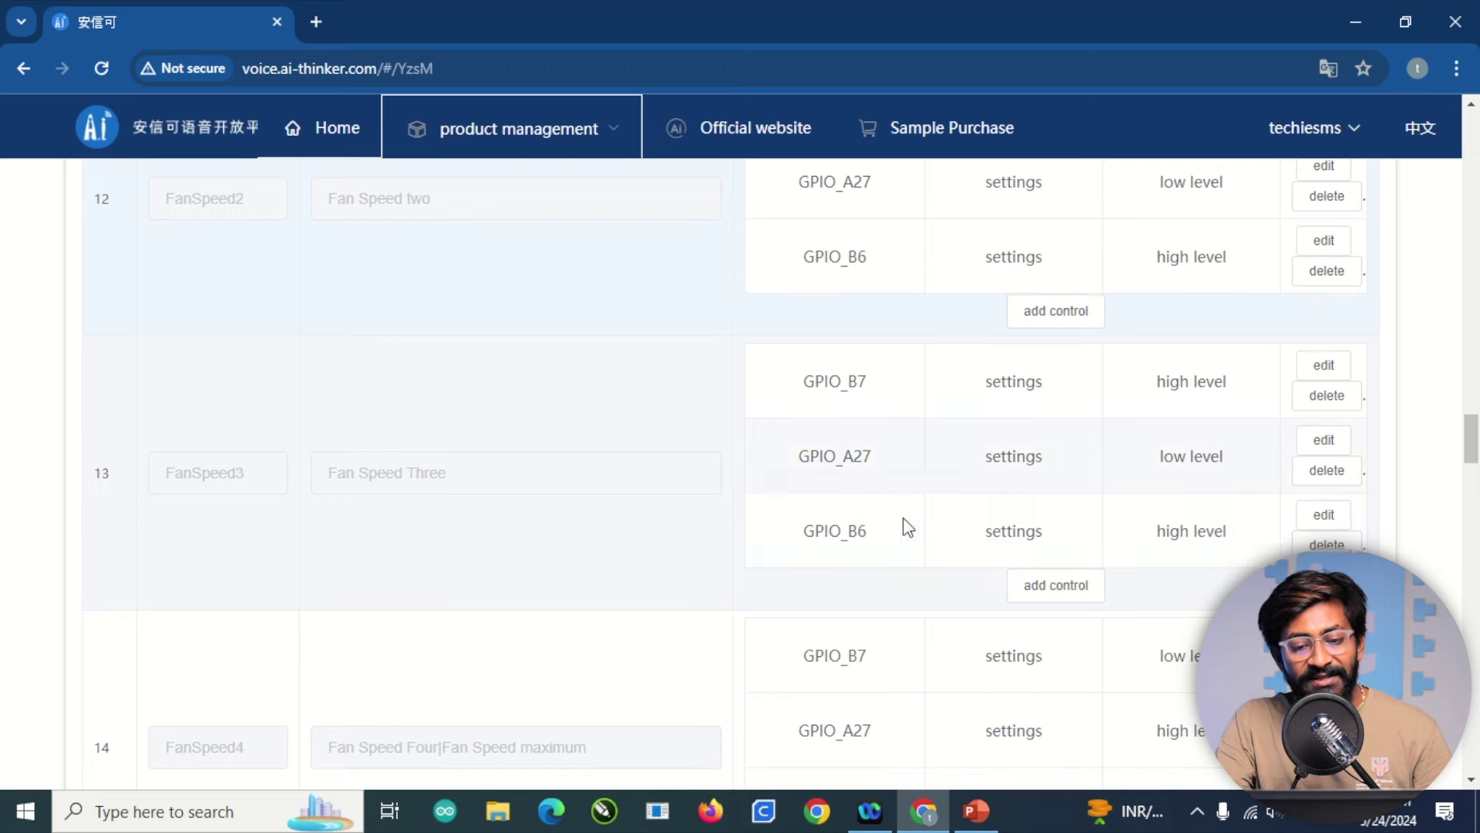
scroll(928, 463, "down", 4)
scroll(803, 390, "down", 3)
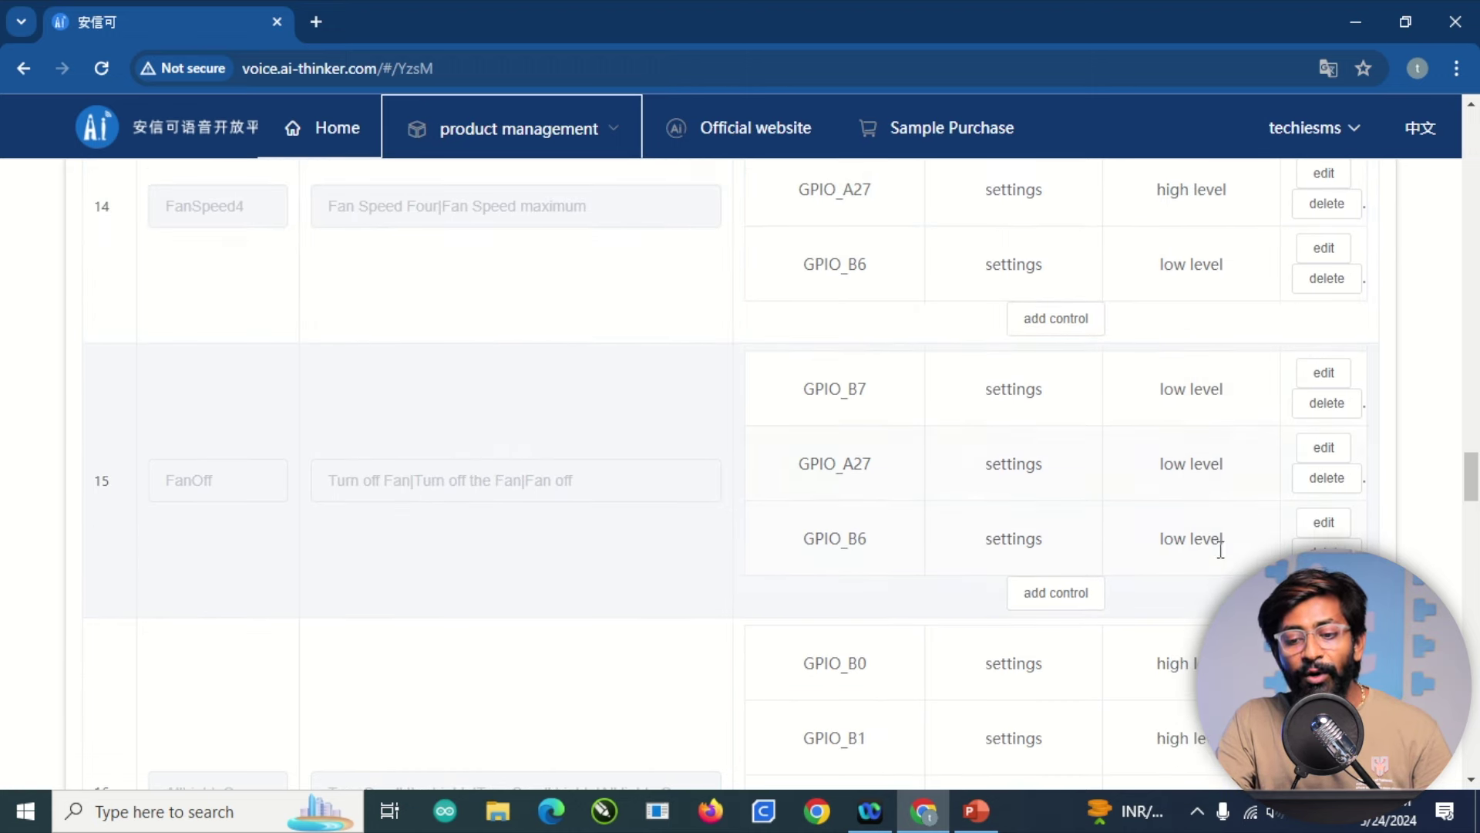
scroll(1241, 517, "down", 5)
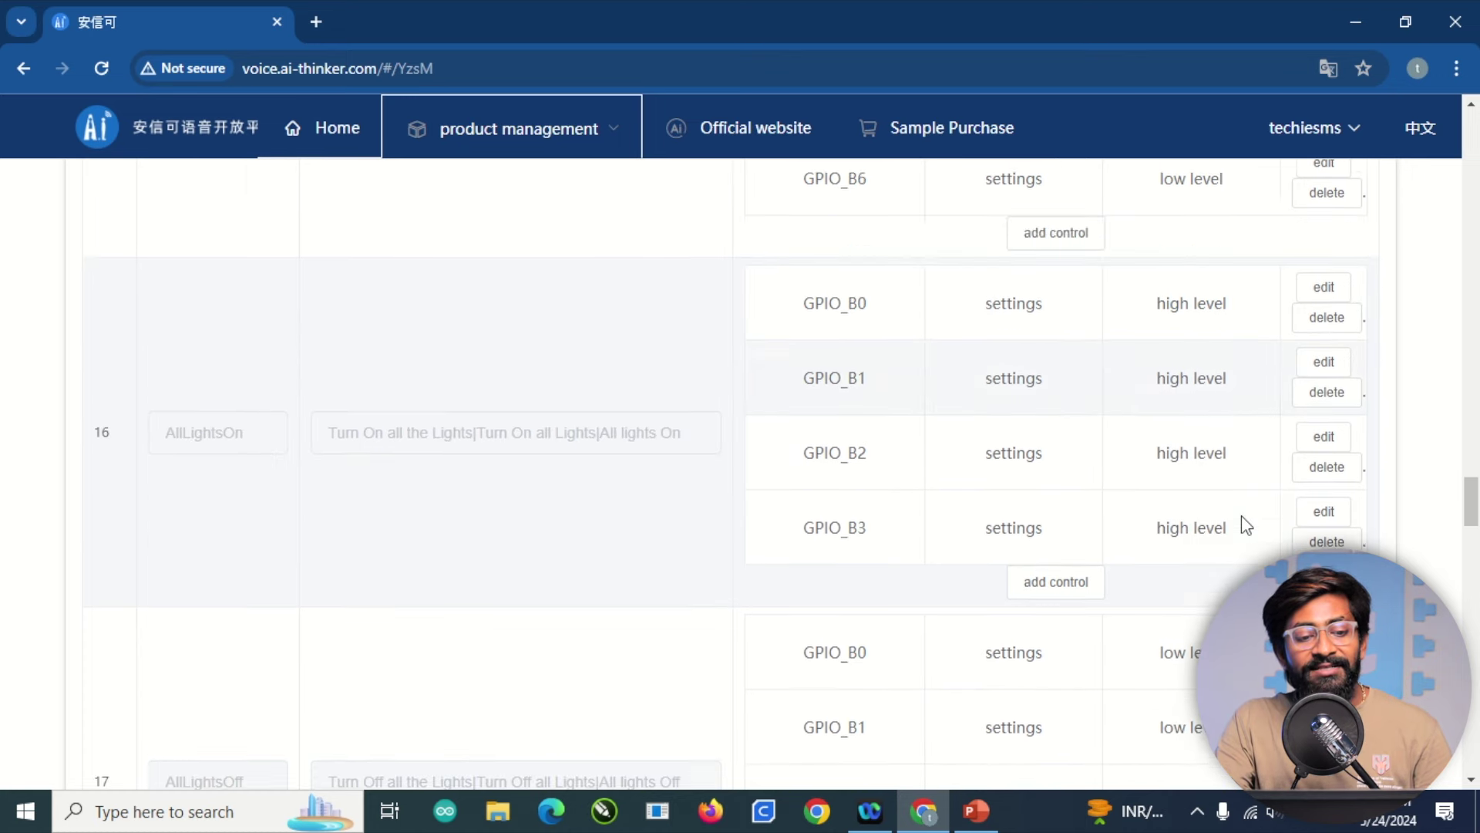